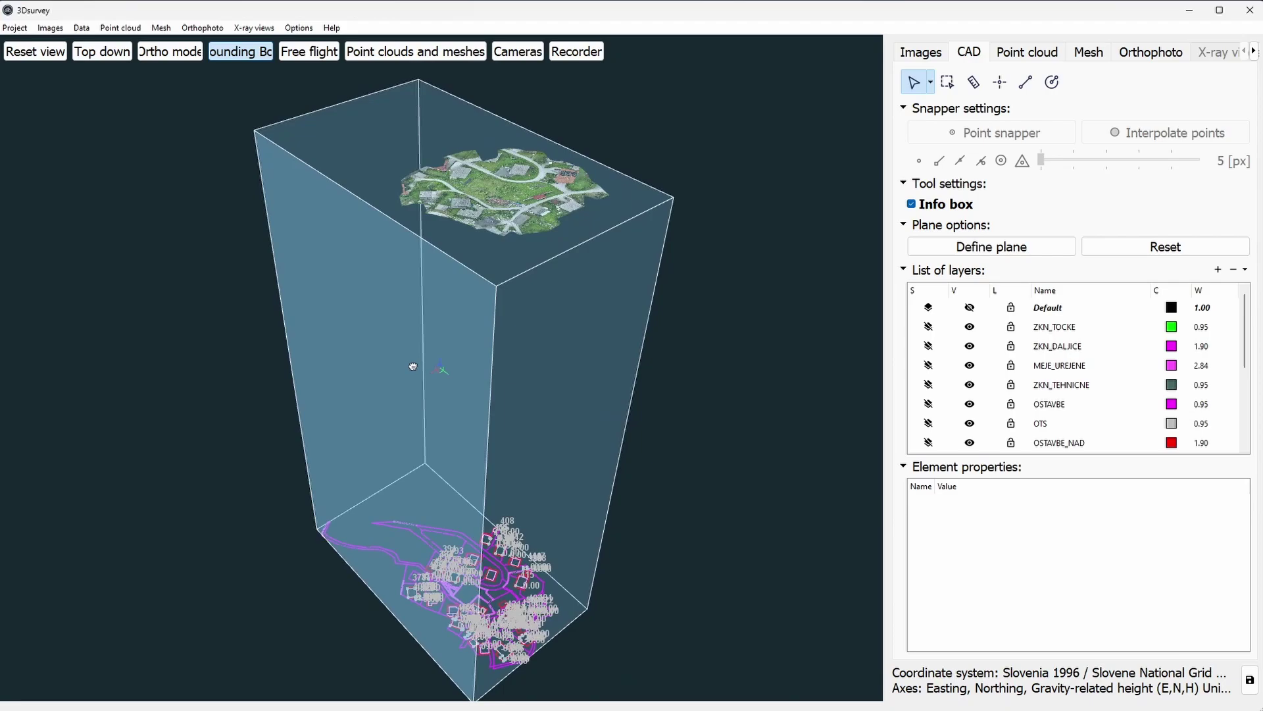
- Project the checked CAD layers, without the Default layer, onto the DSM025-Drape mesh using the lowest point
{"action": "left_click_drag", "start_coordinate": [413, 366], "coordinate": [472, 375]}
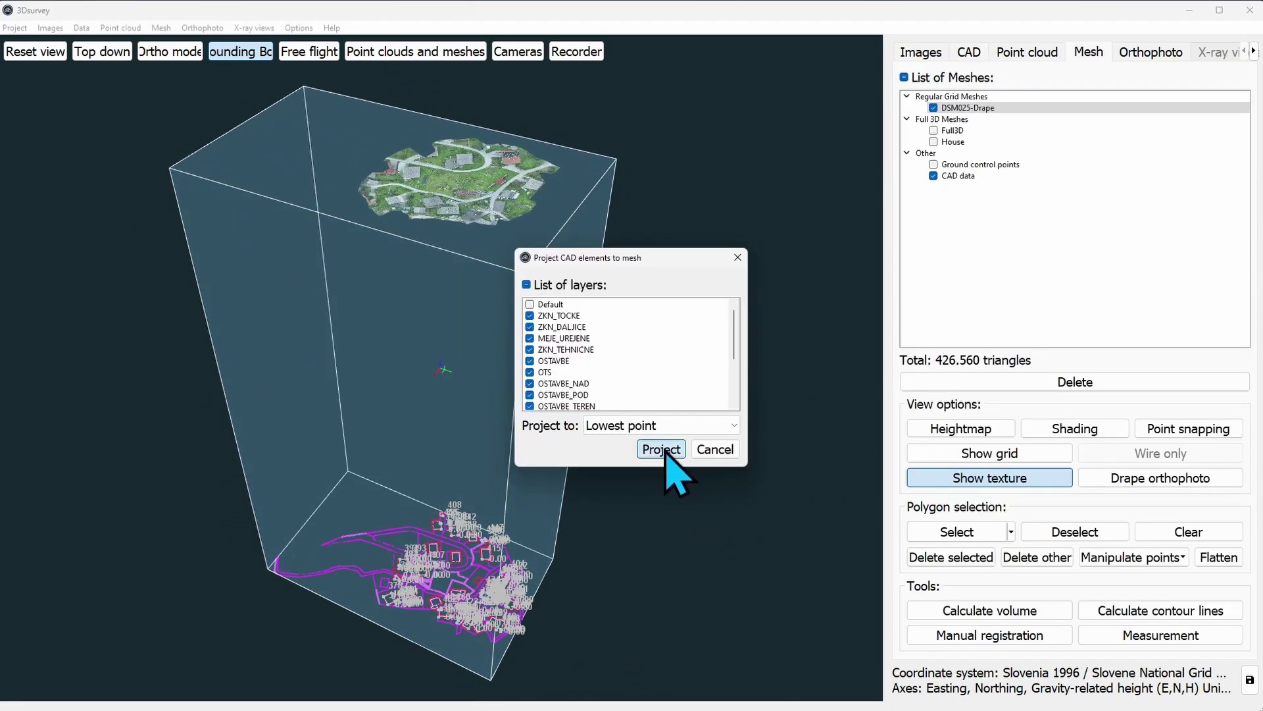
{"action": "left_click", "coordinate": [661, 450]}
{"action": "scroll", "coordinate": [465, 288], "scroll_direction": "up", "scroll_amount": 5}
{"action": "middle_click_drag", "start_coordinate": [493, 173], "coordinate": [465, 465]}
{"action": "key", "text": "b"}
{"action": "left_click_drag", "start_coordinate": [465, 474], "coordinate": [270, 499]}
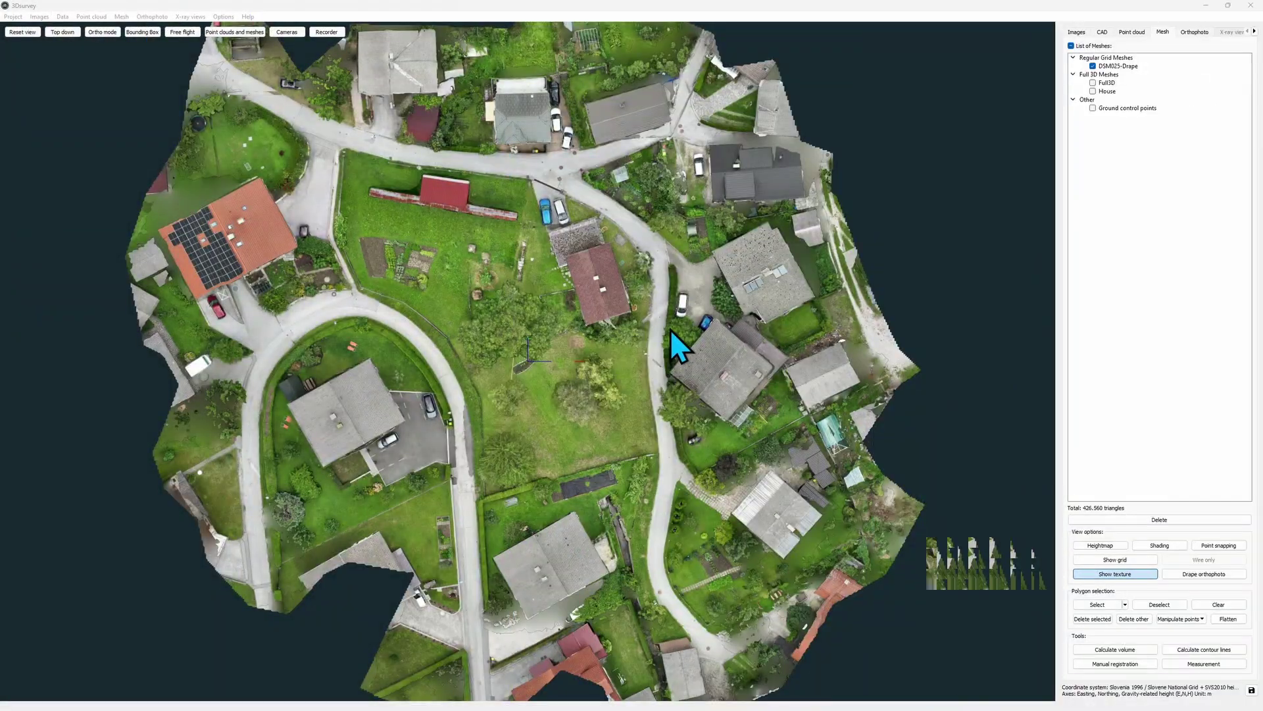
- Load the Cadastre_2D CAD file from the project folder into the scene with the DSM025-Drape mesh
{"action": "scroll", "coordinate": [670, 329], "scroll_direction": "down", "scroll_amount": 10}
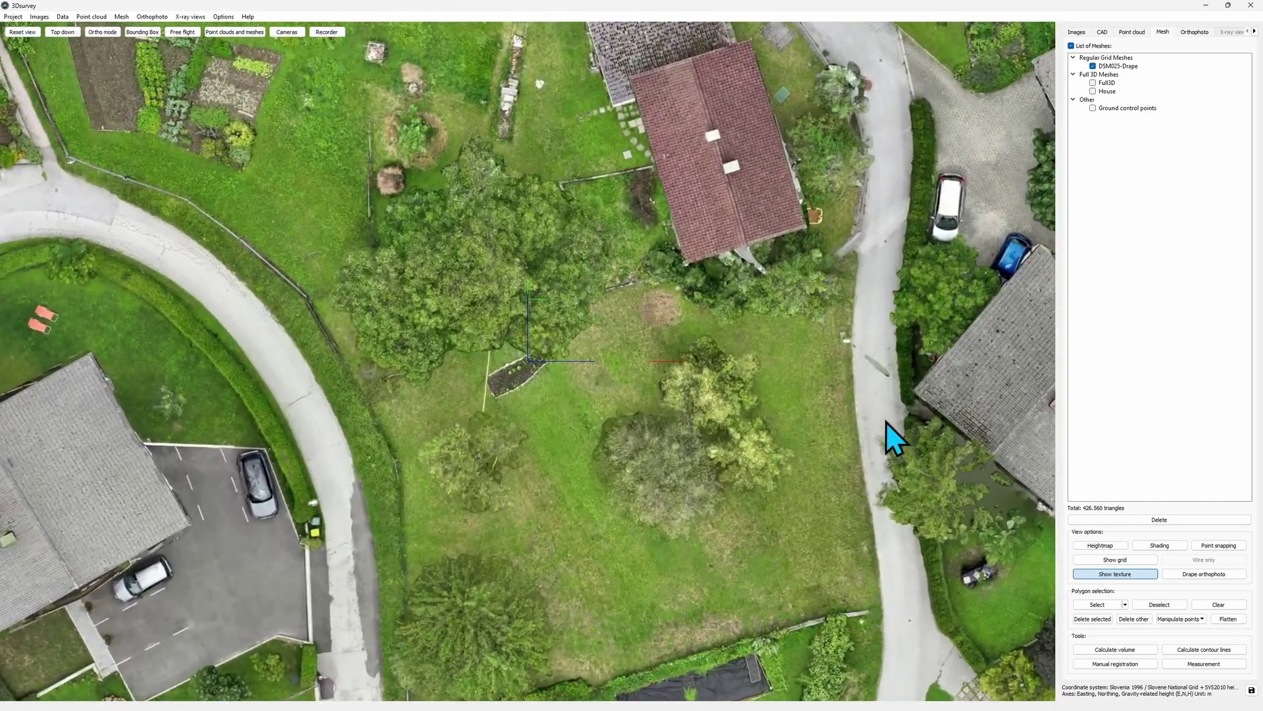
{"action": "left_click_drag", "start_coordinate": [885, 421], "coordinate": [749, 322]}
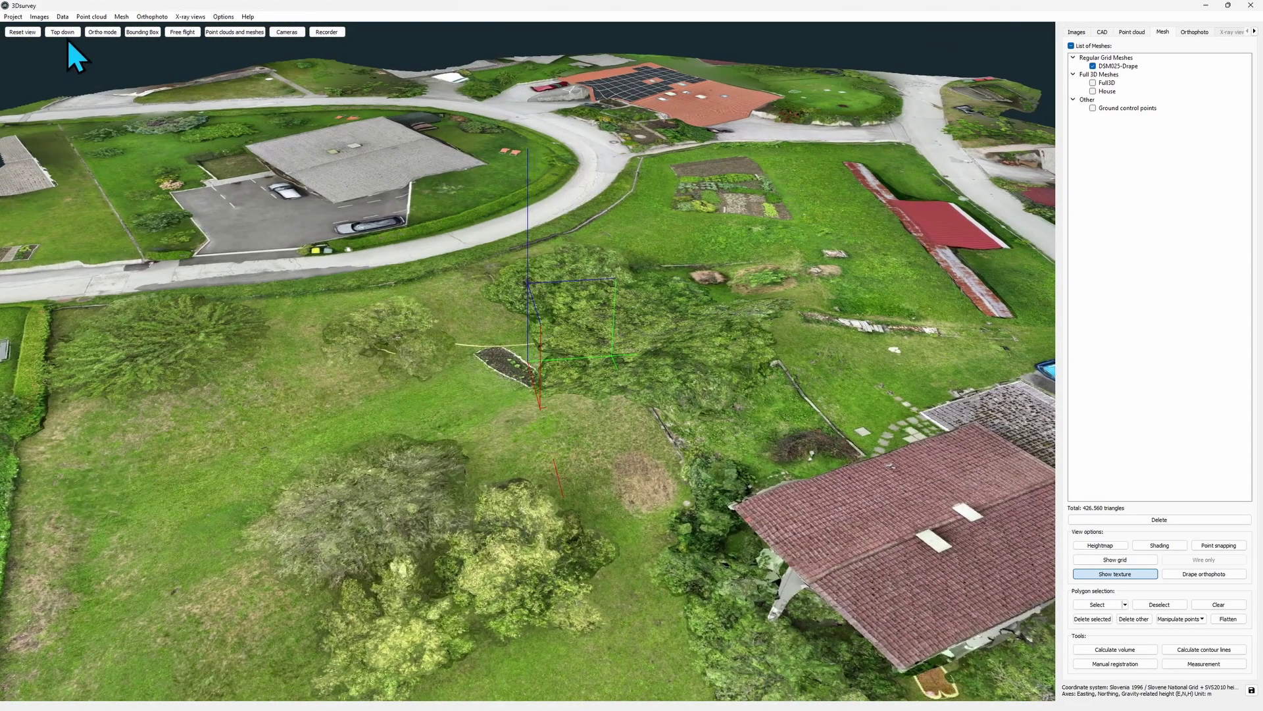
{"action": "left_click", "coordinate": [63, 17]}
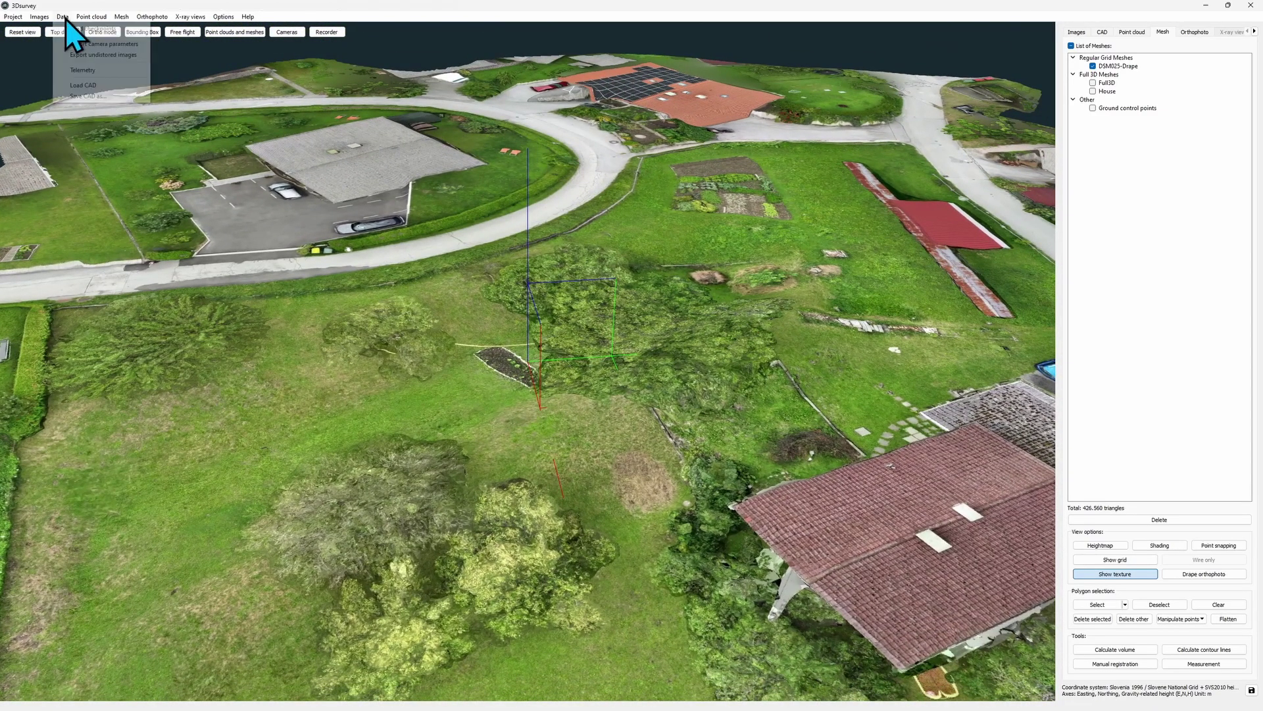
{"action": "left_click", "coordinate": [137, 85]}
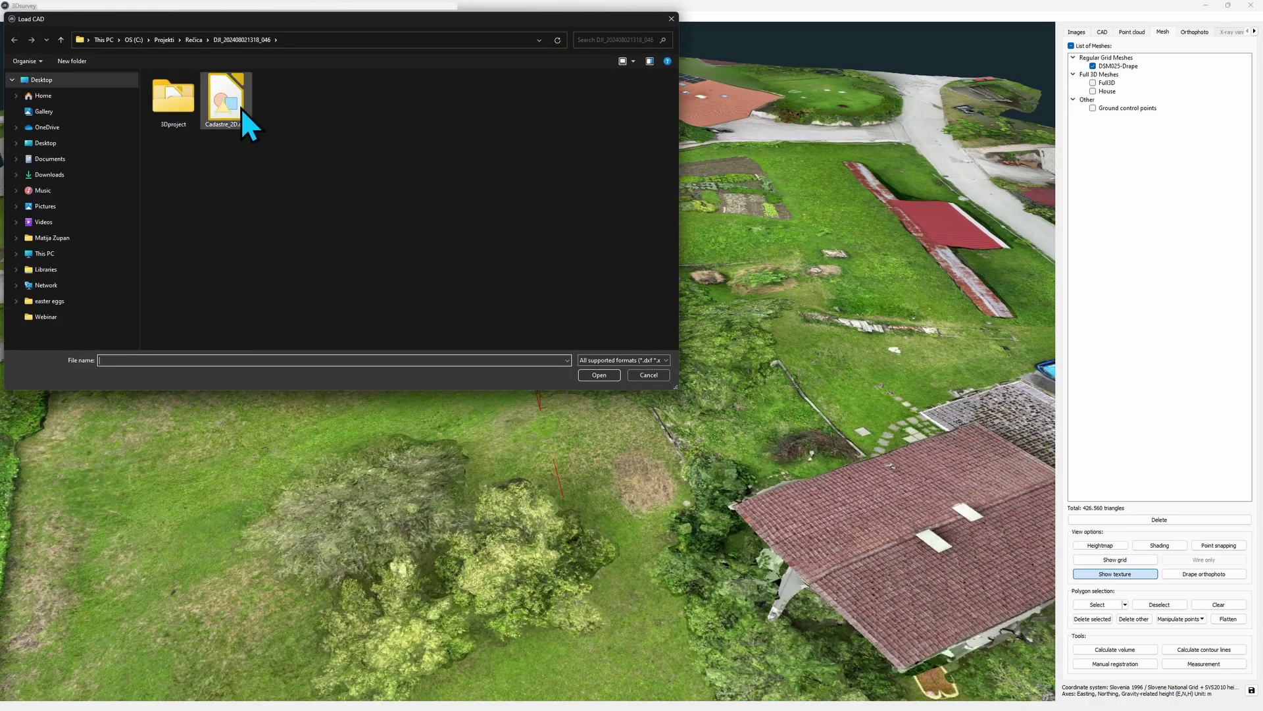
{"action": "left_click", "coordinate": [608, 378]}
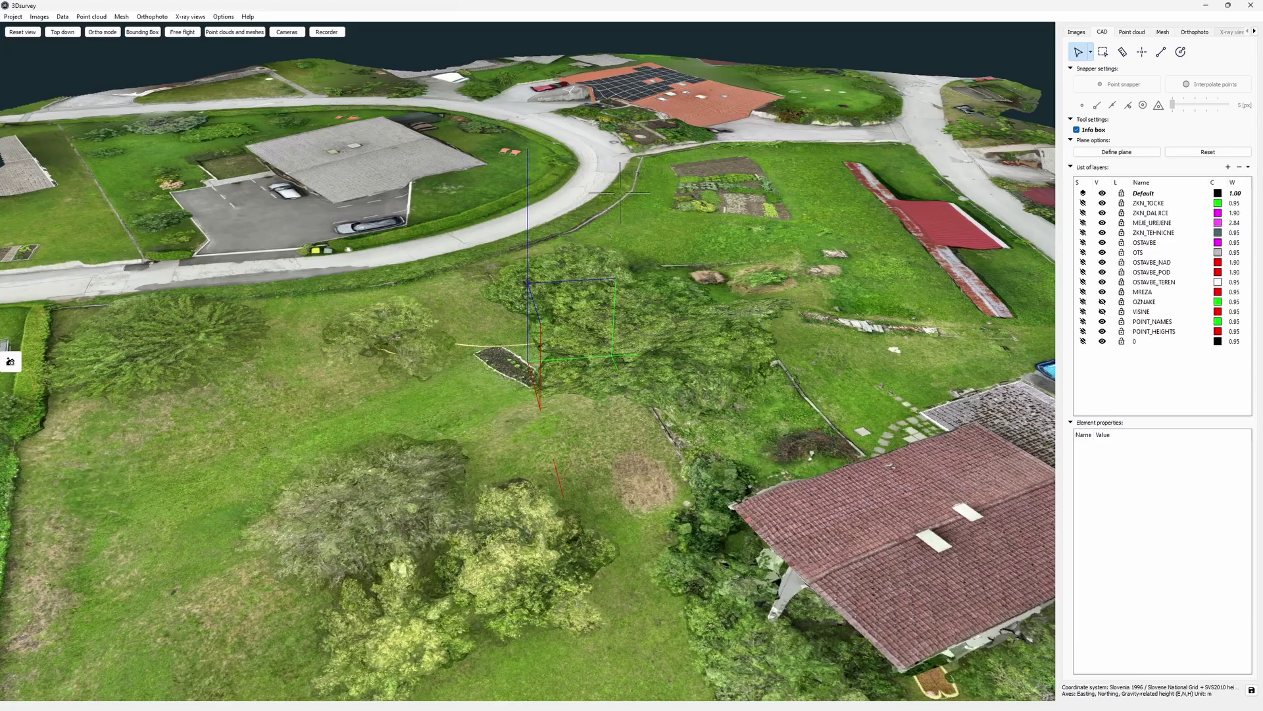
- Examine the position of the loaded cadastral data relative to the terrain mesh from several angles
{"action": "scroll", "coordinate": [802, 192], "scroll_direction": "down", "scroll_amount": 3}
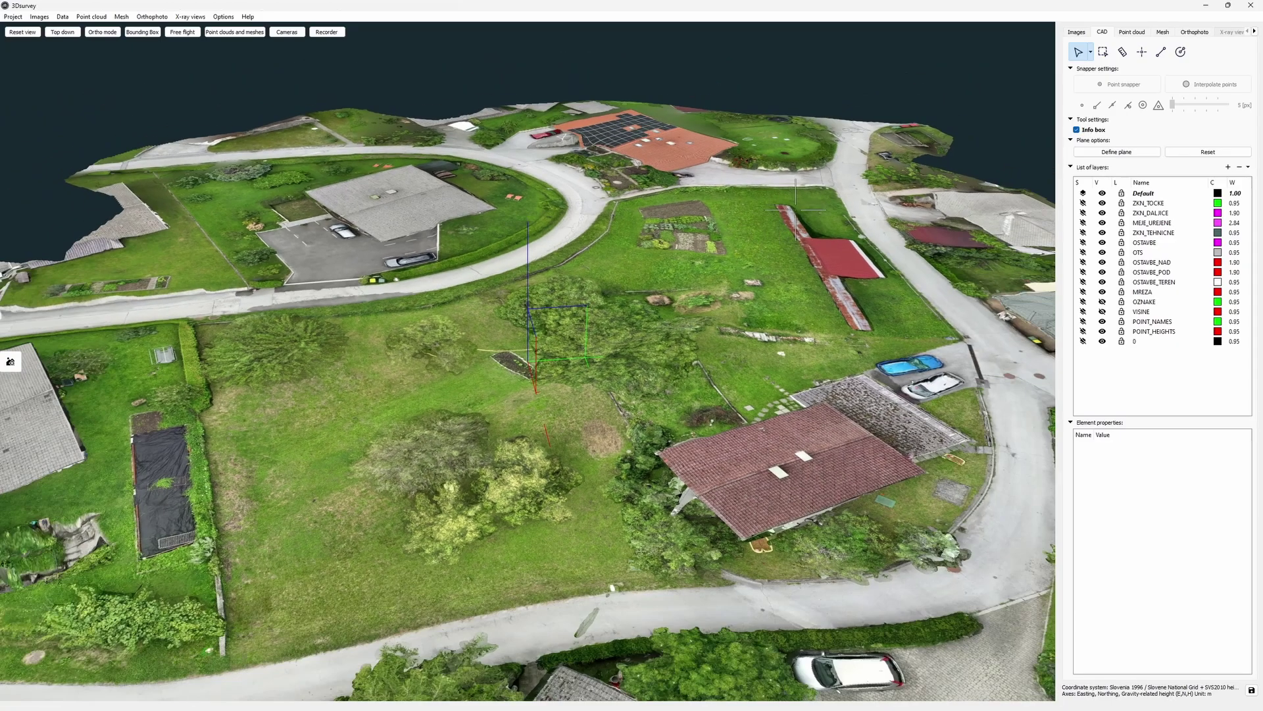
{"action": "left_click_drag", "start_coordinate": [797, 205], "coordinate": [780, 334]}
{"action": "scroll", "coordinate": [794, 281], "scroll_direction": "down", "scroll_amount": 2}
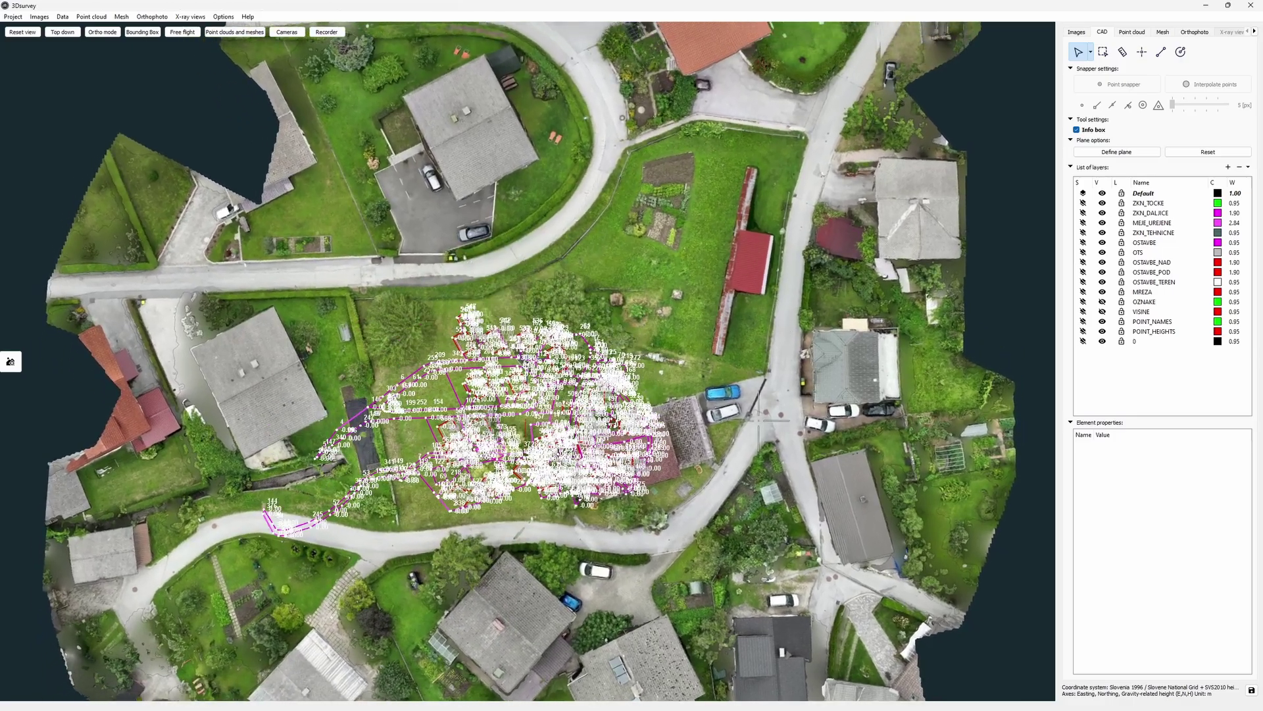
{"action": "middle_click_drag", "start_coordinate": [756, 459], "coordinate": [718, 330]}
{"action": "mouse_move", "coordinate": [719, 329]}
{"action": "left_mouse_down"}
{"action": "mouse_move", "coordinate": [684, 306]}
{"action": "mouse_move", "coordinate": [699, 338]}
{"action": "left_mouse_up"}
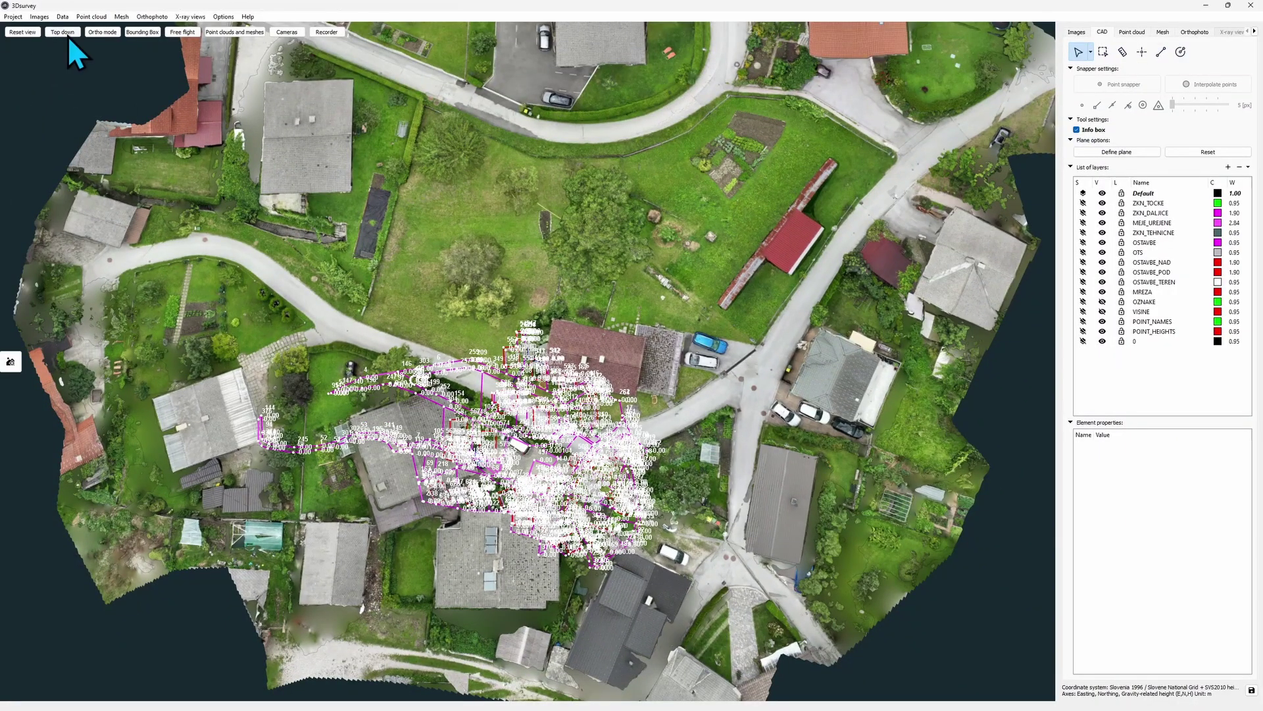
- Compare the cadastral lines with the textured mesh in a top-down orthographic view
{"action": "left_click", "coordinate": [63, 32]}
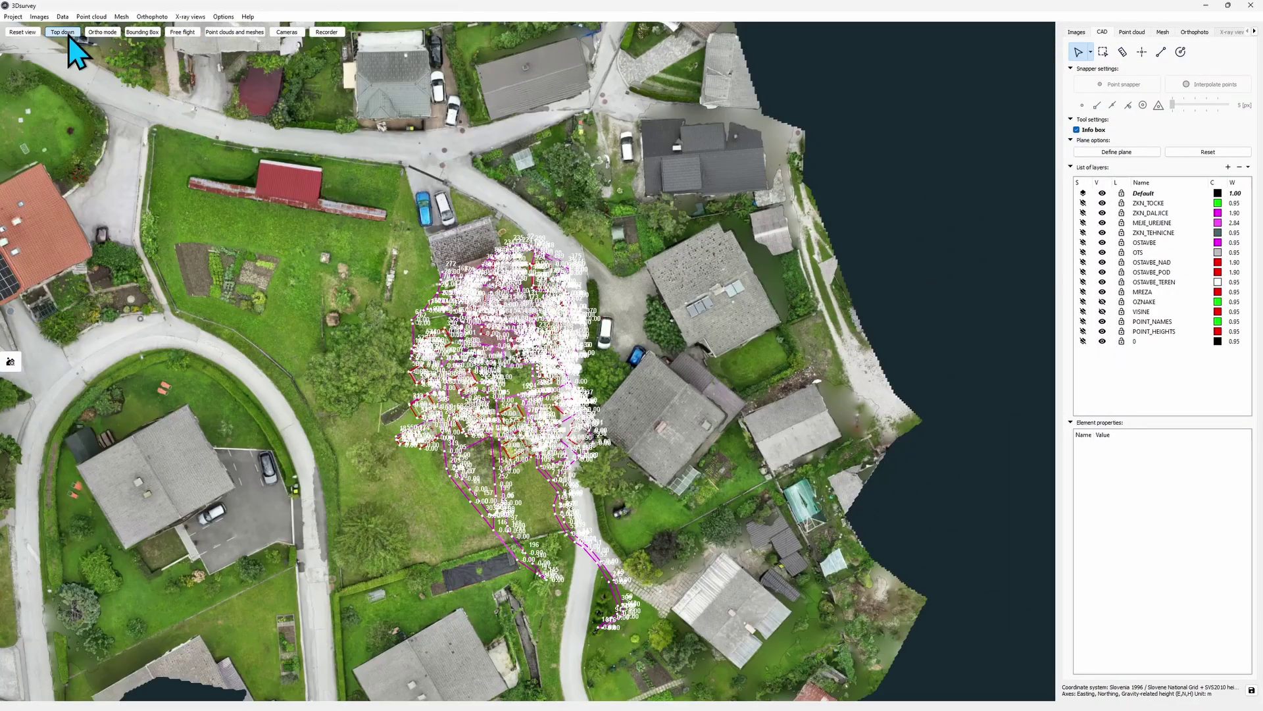
{"action": "left_click", "coordinate": [111, 36]}
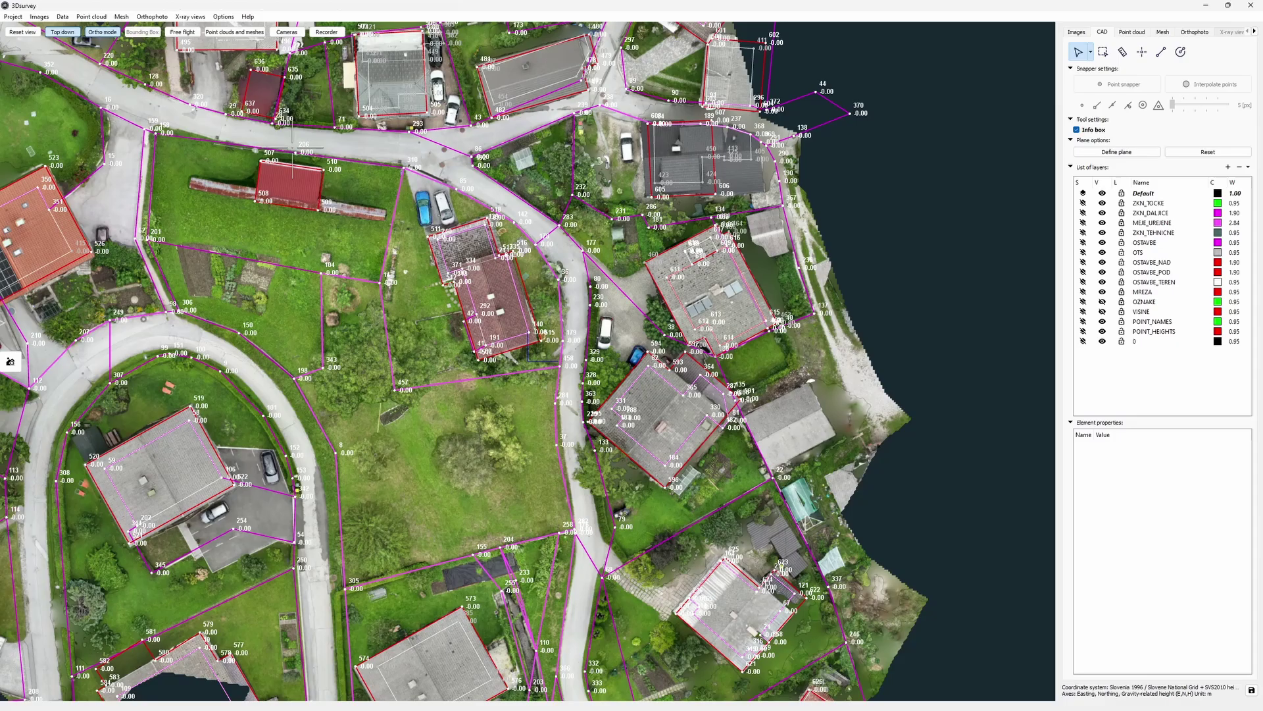
{"action": "scroll", "coordinate": [534, 352], "scroll_direction": "down", "scroll_amount": 3}
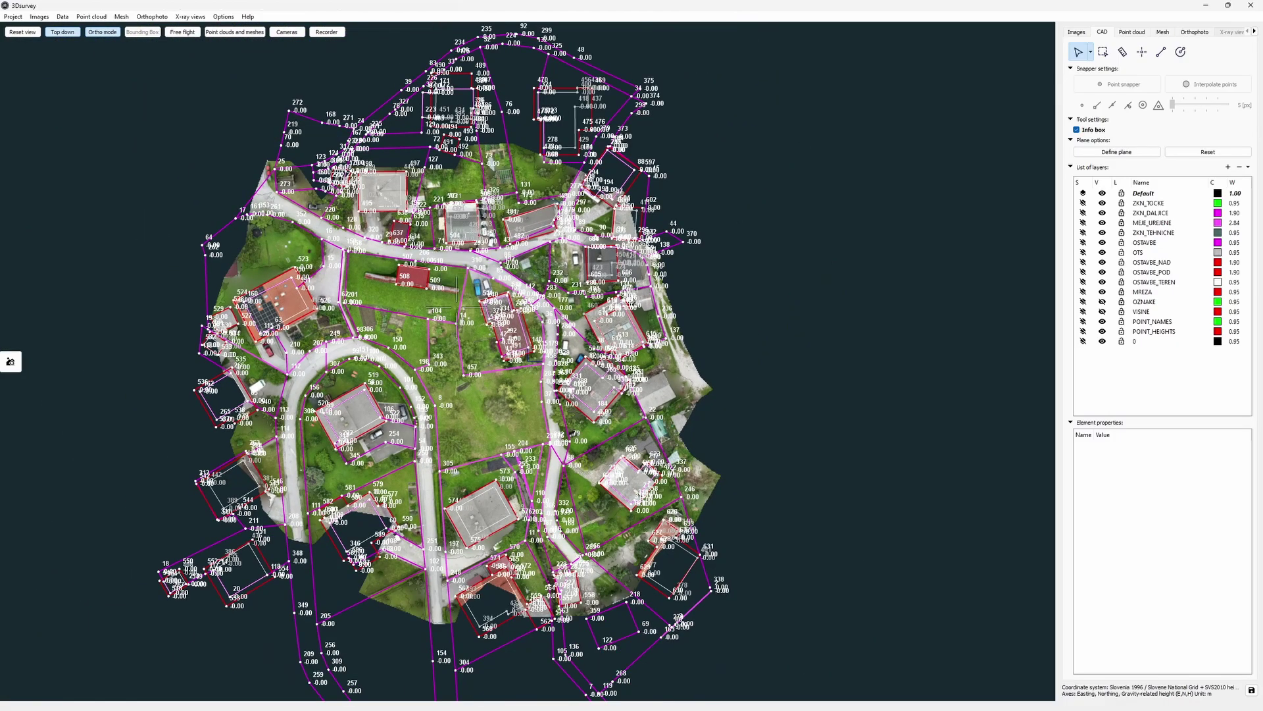
{"action": "scroll", "coordinate": [475, 379], "scroll_direction": "up", "scroll_amount": 4}
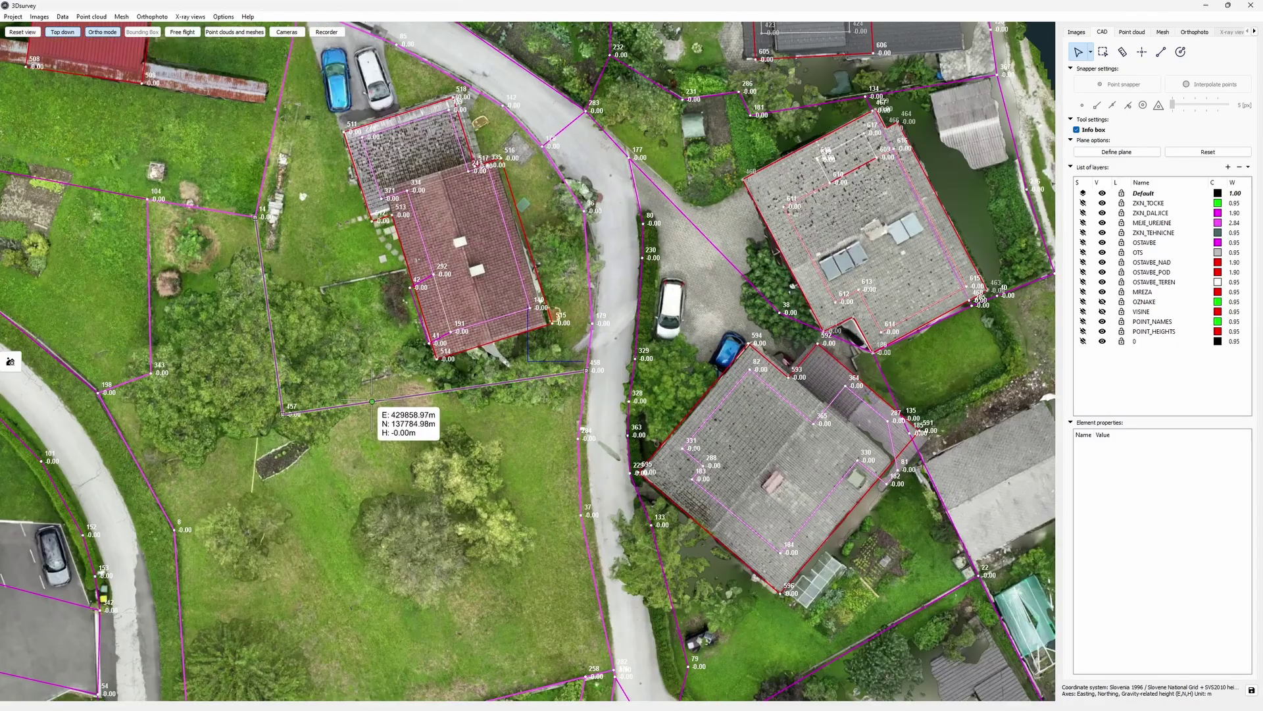
{"action": "scroll", "coordinate": [373, 401], "scroll_direction": "down", "scroll_amount": 2}
- Turn off the orthographic and top-down modes to return to a free perspective view
{"action": "middle_click_drag", "start_coordinate": [433, 322], "coordinate": [530, 298]}
{"action": "left_click_drag", "start_coordinate": [529, 299], "coordinate": [486, 224]}
{"action": "left_click", "coordinate": [103, 32]}
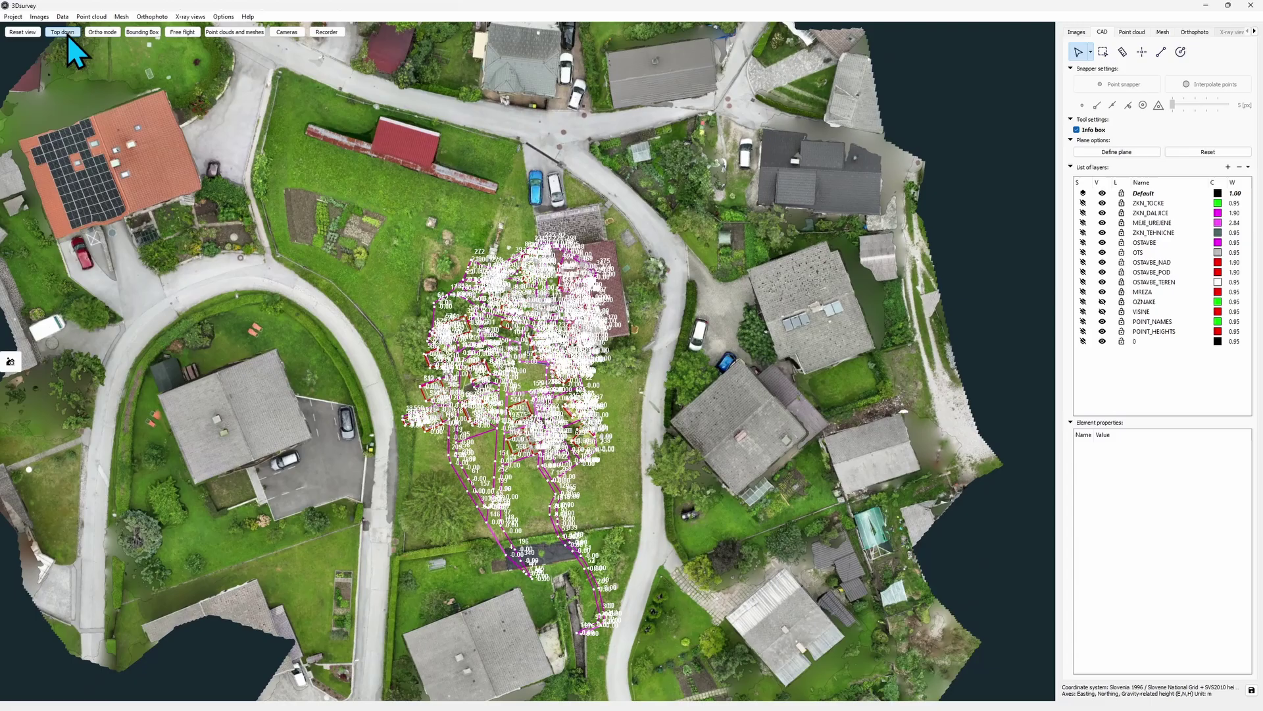
{"action": "left_click", "coordinate": [63, 31]}
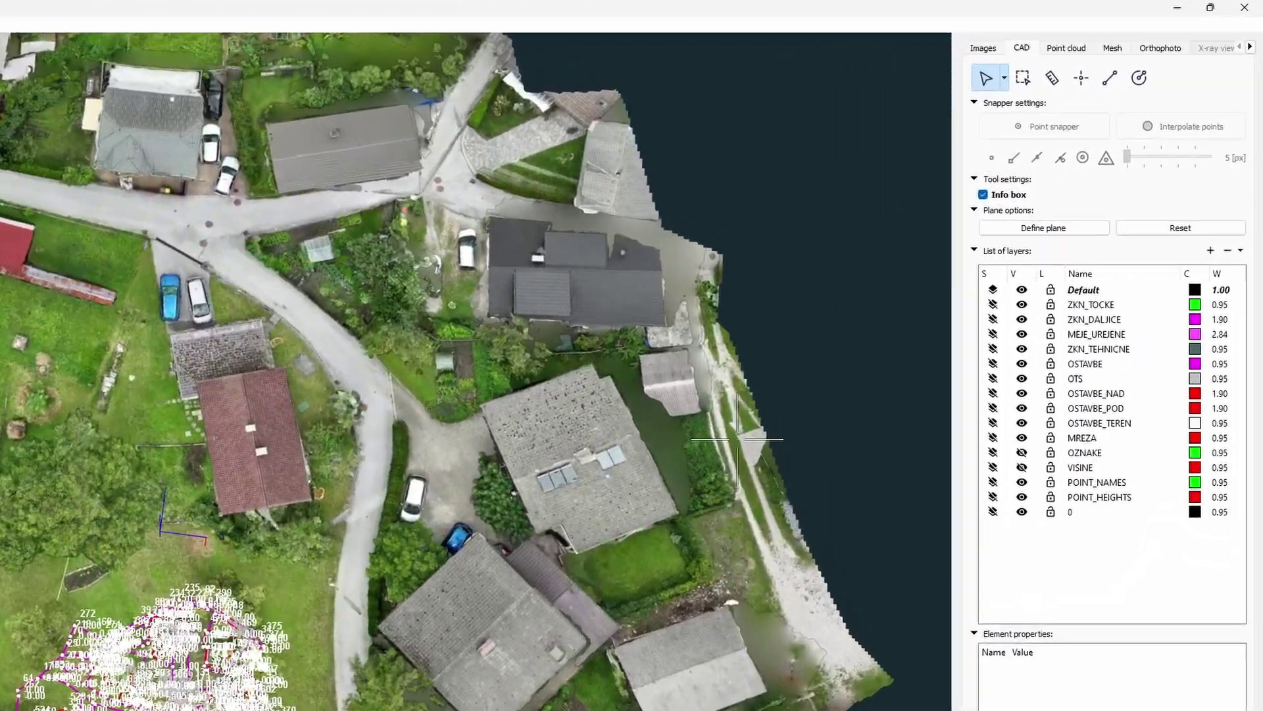
- Project all CAD layers except OZNAKE and VISINE onto the DSM025-Drape mesh, using the lowest point
{"action": "left_click", "coordinate": [1112, 48]}
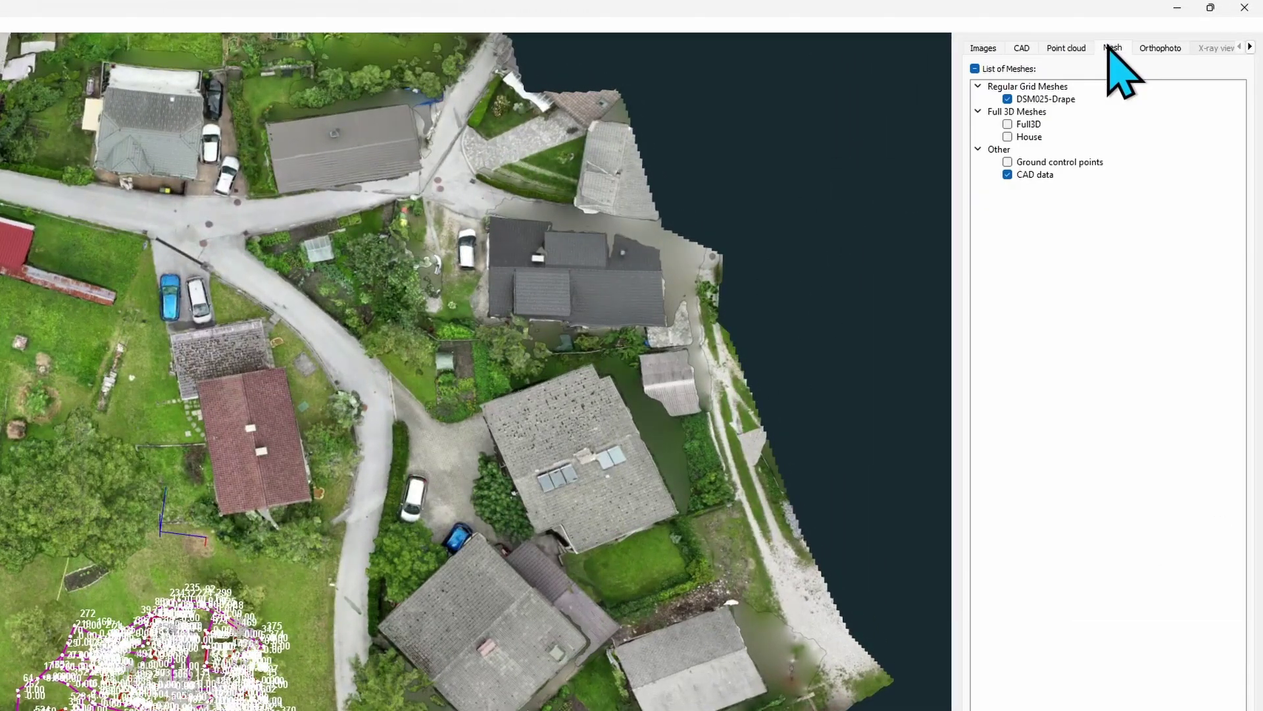
{"action": "right_click", "coordinate": [1111, 103]}
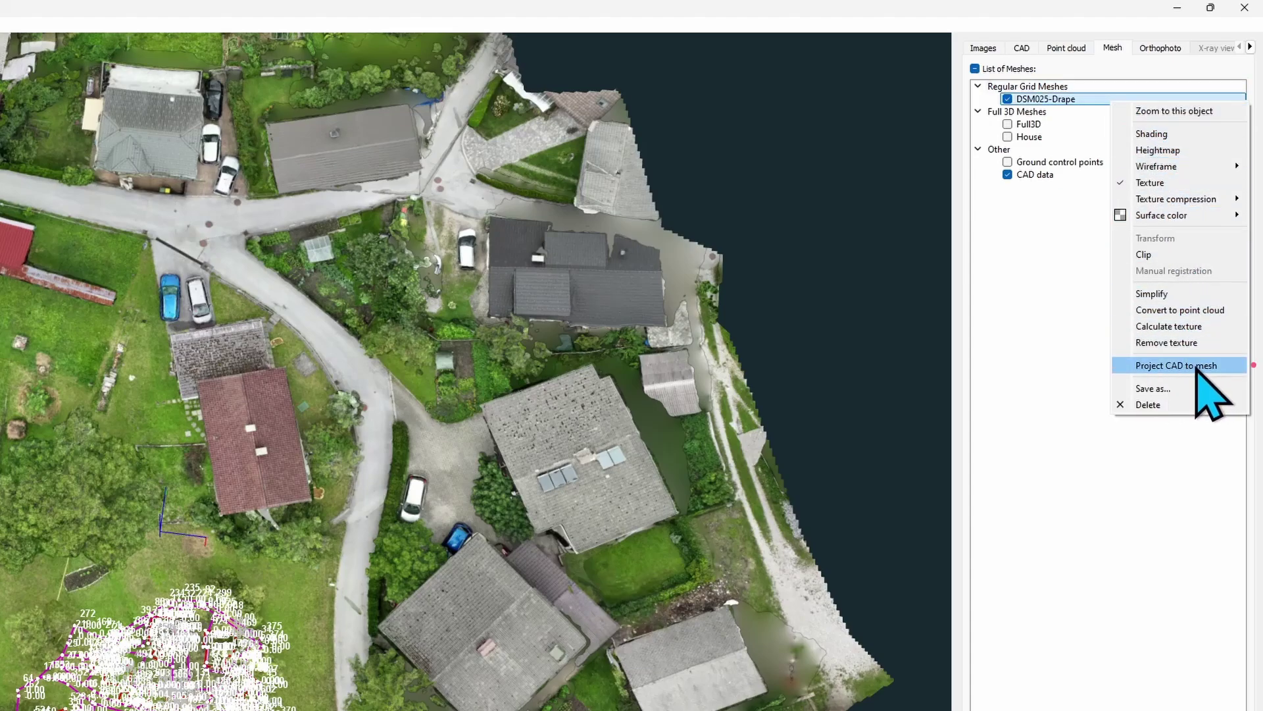
{"action": "left_click", "coordinate": [1228, 367]}
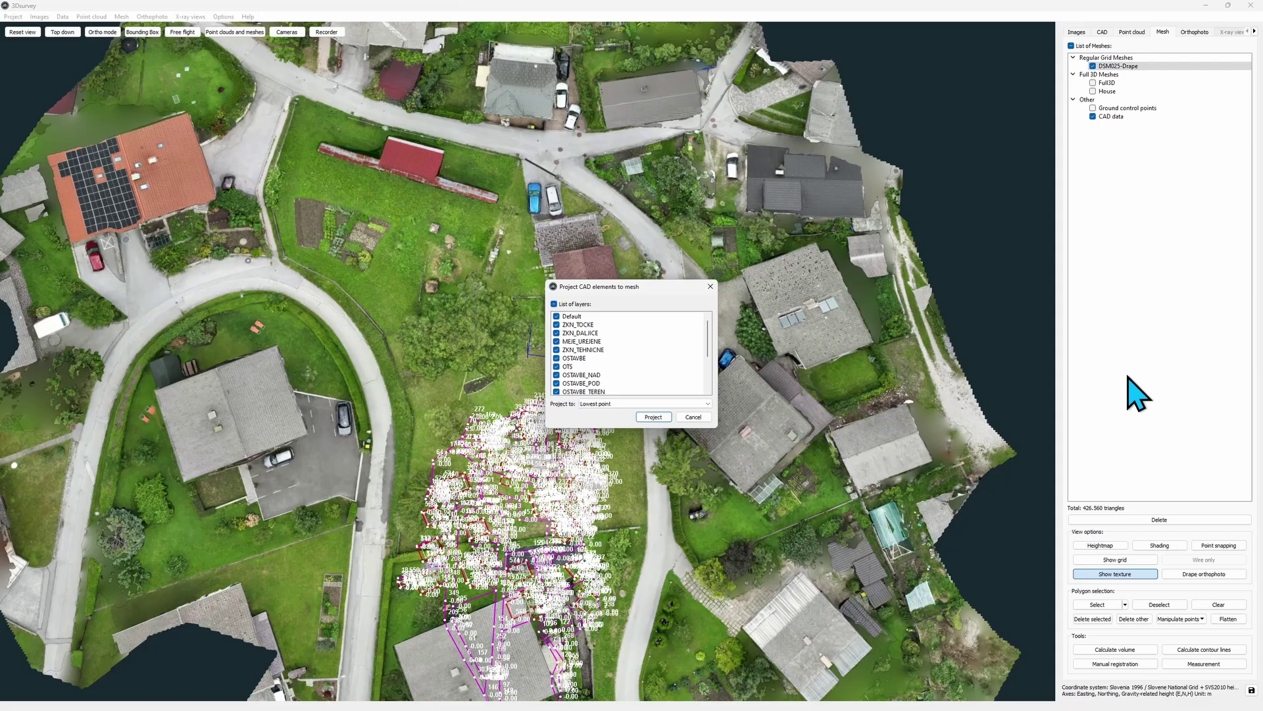
{"action": "scroll", "coordinate": [649, 323], "scroll_direction": "down", "scroll_amount": 3}
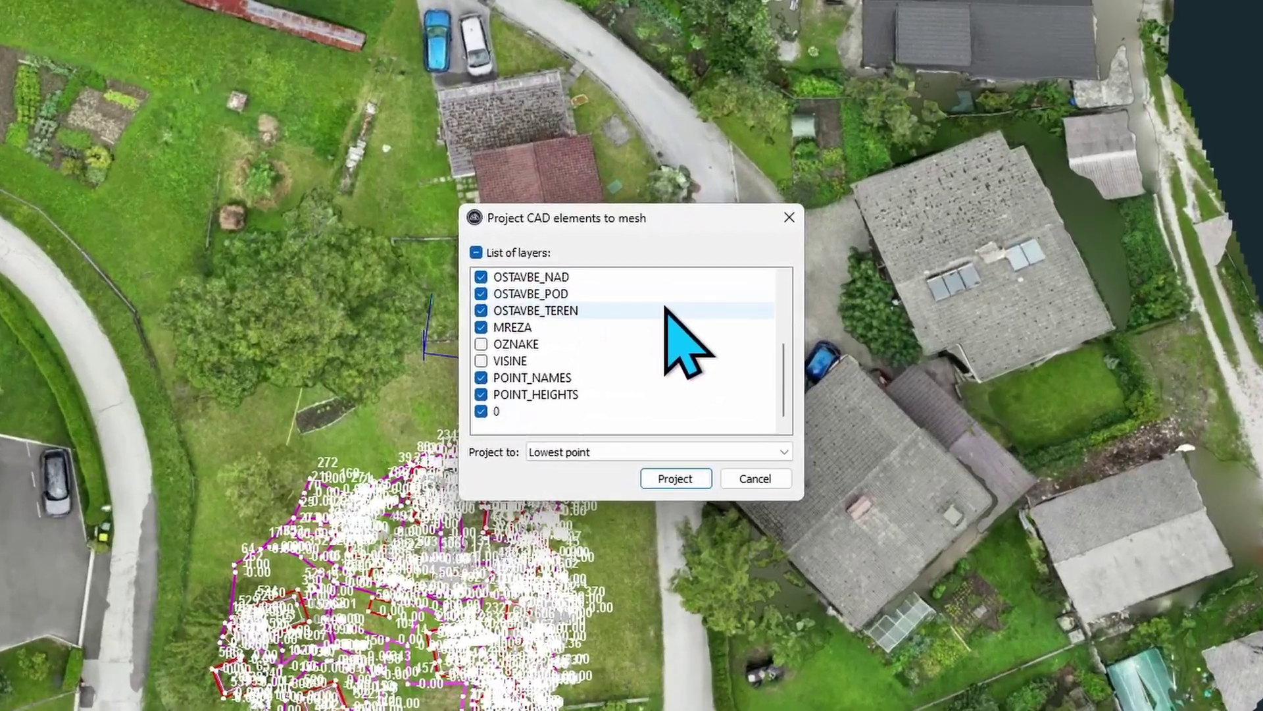
{"action": "left_click", "coordinate": [678, 479]}
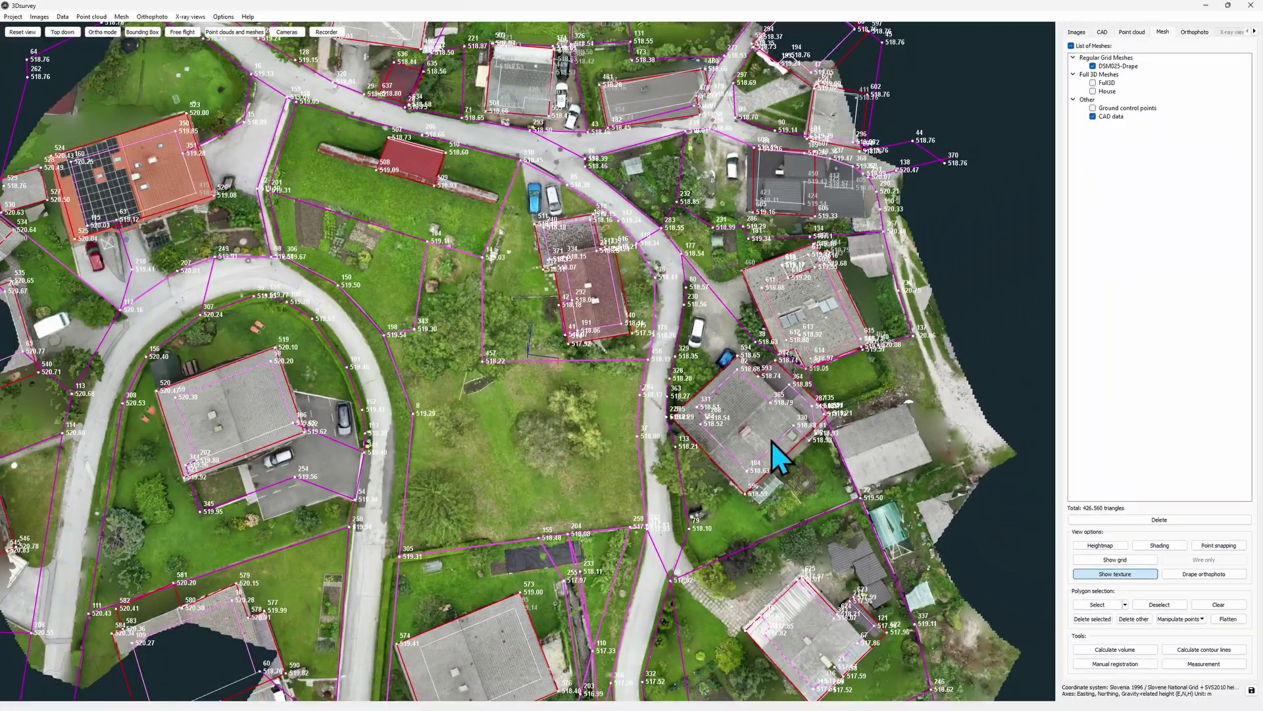
- Inspect how the projected cadastral lines follow the terrain around the houses and road junction
{"action": "left_click_drag", "start_coordinate": [771, 441], "coordinate": [771, 494]}
{"action": "scroll", "coordinate": [779, 468], "scroll_direction": "up", "scroll_amount": 3}
{"action": "right_click_drag", "start_coordinate": [821, 419], "coordinate": [618, 310]}
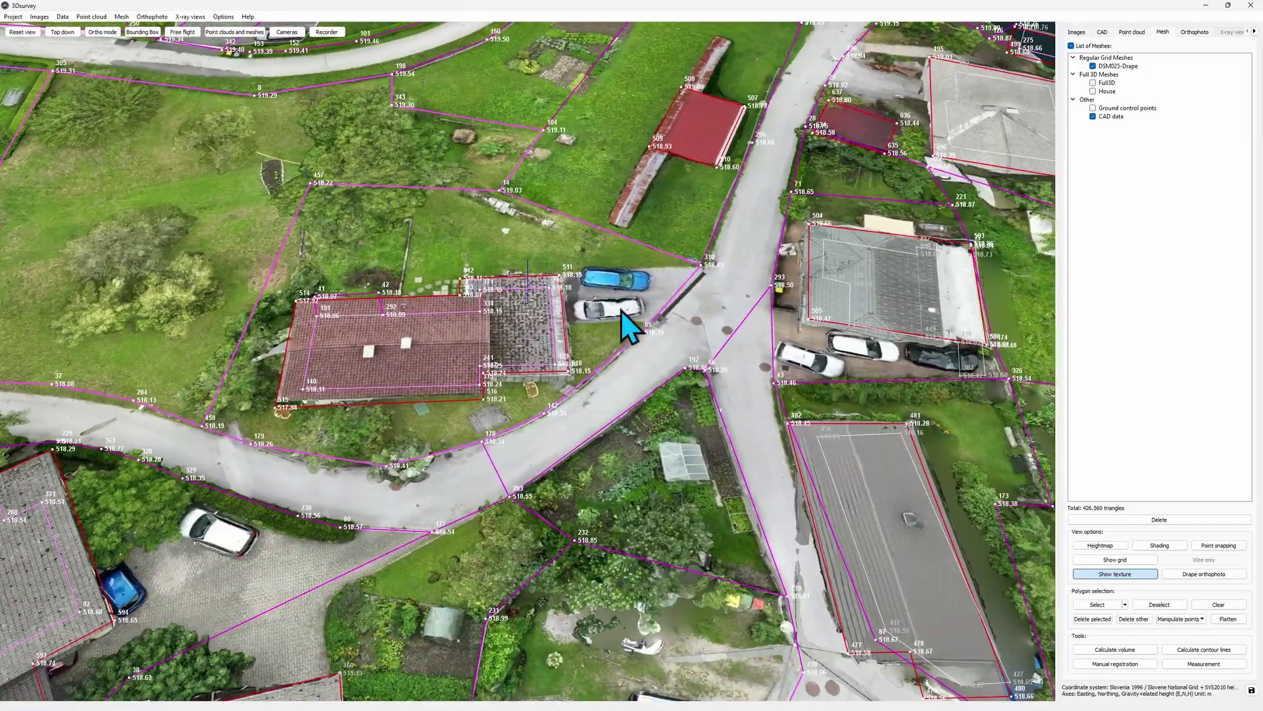
{"action": "left_click_drag", "start_coordinate": [724, 309], "coordinate": [556, 300]}
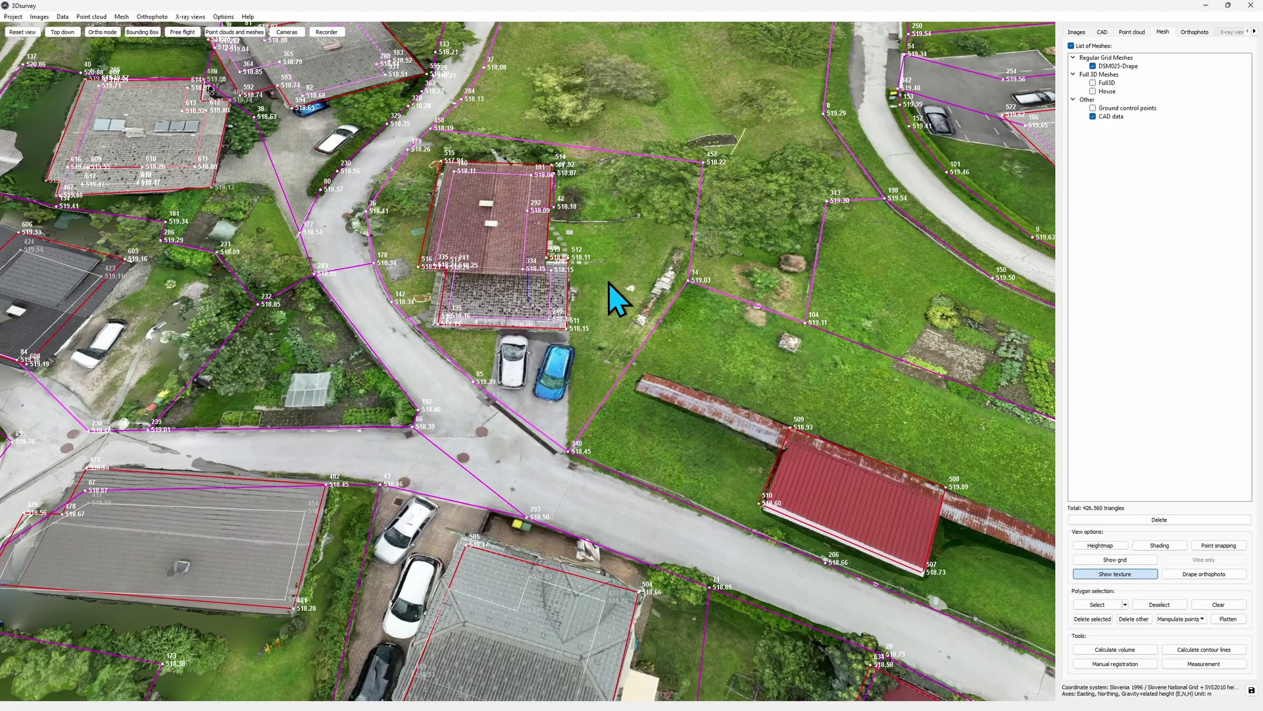
- Select the ZKN_DALJICE polyline at its vertex beside the road junction and check that point in the image triangulation view
{"action": "left_click", "coordinate": [1102, 32]}
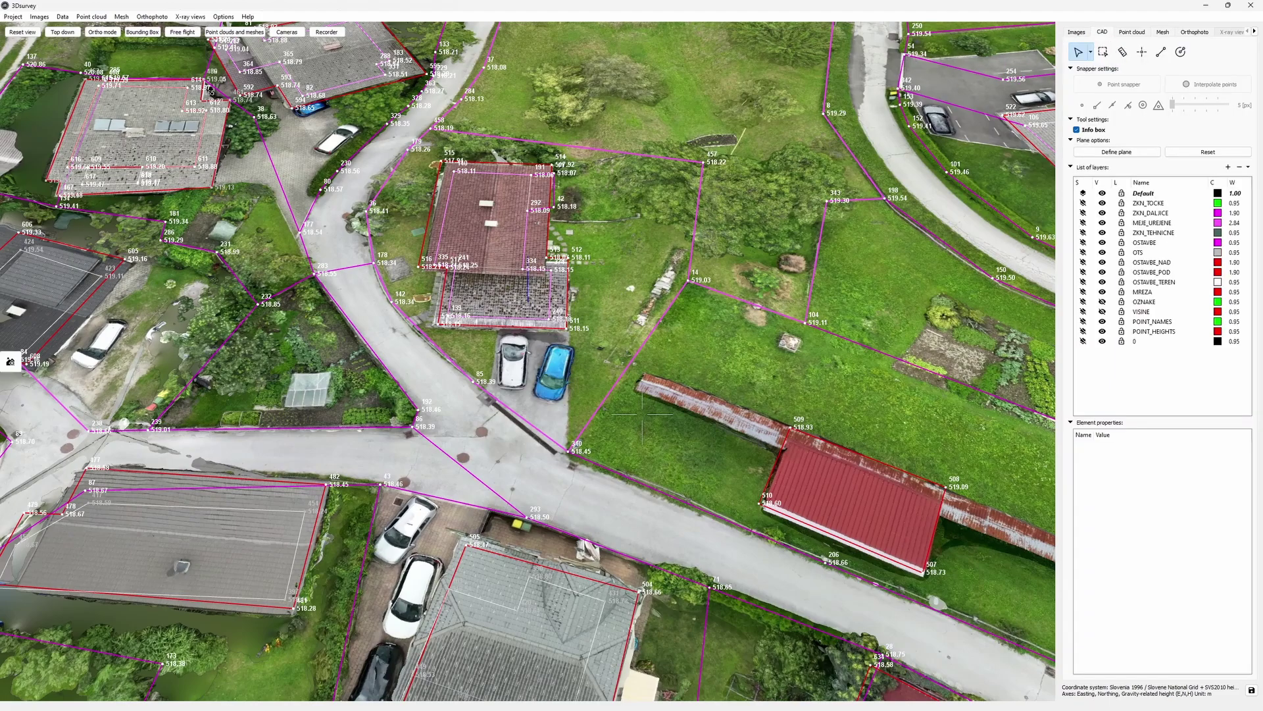
{"action": "left_click", "coordinate": [412, 426]}
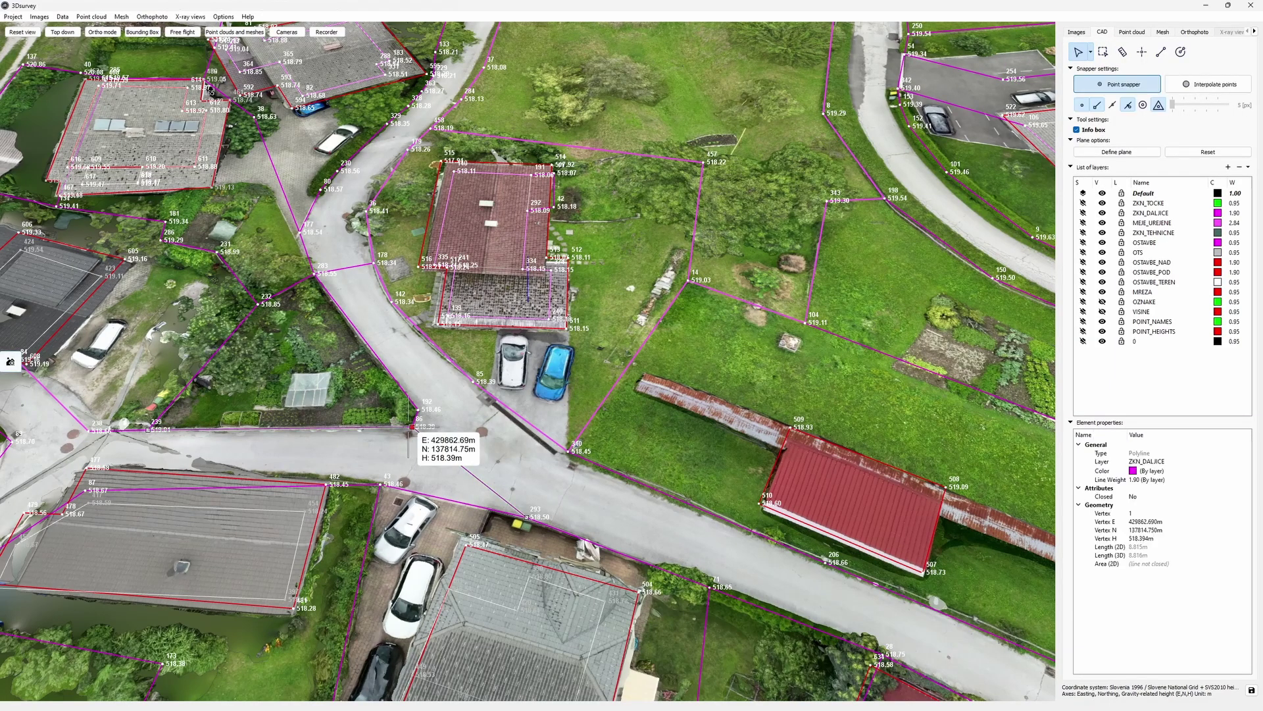
{"action": "left_click", "coordinate": [10, 360]}
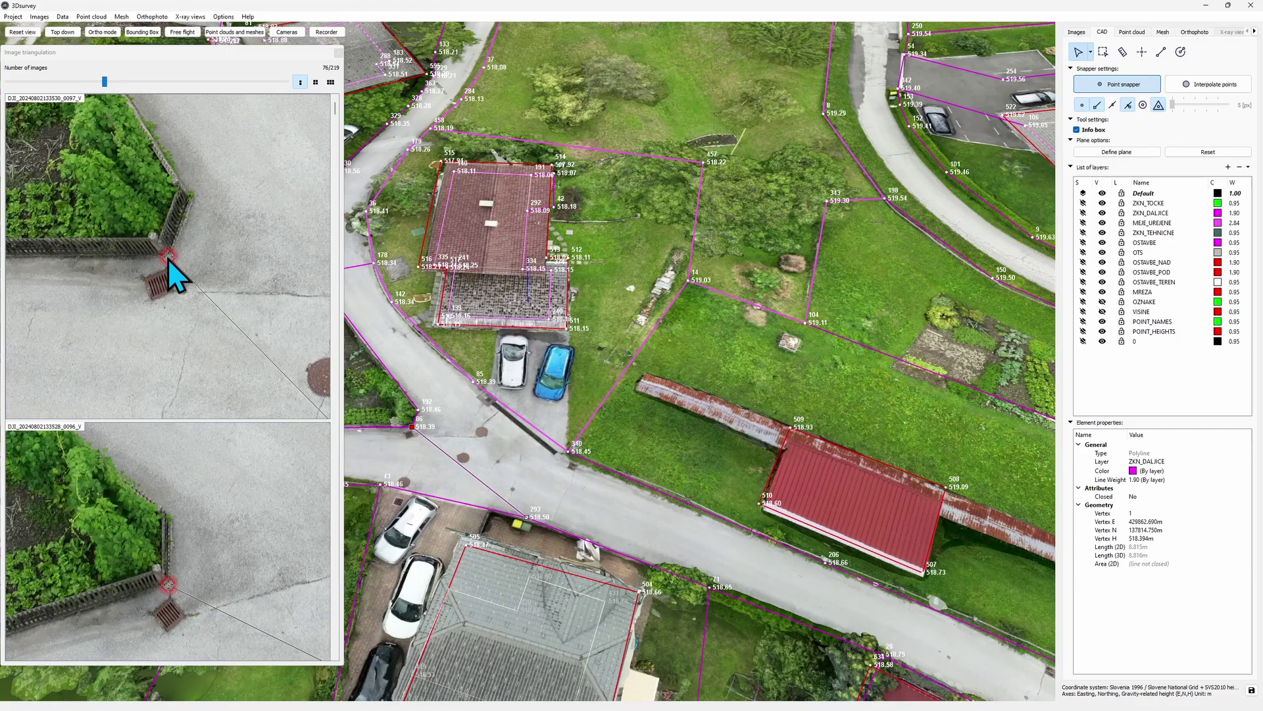
{"action": "scroll", "coordinate": [441, 489], "scroll_direction": "up", "scroll_amount": 2}
{"action": "middle_click_drag", "start_coordinate": [440, 489], "coordinate": [625, 427]}
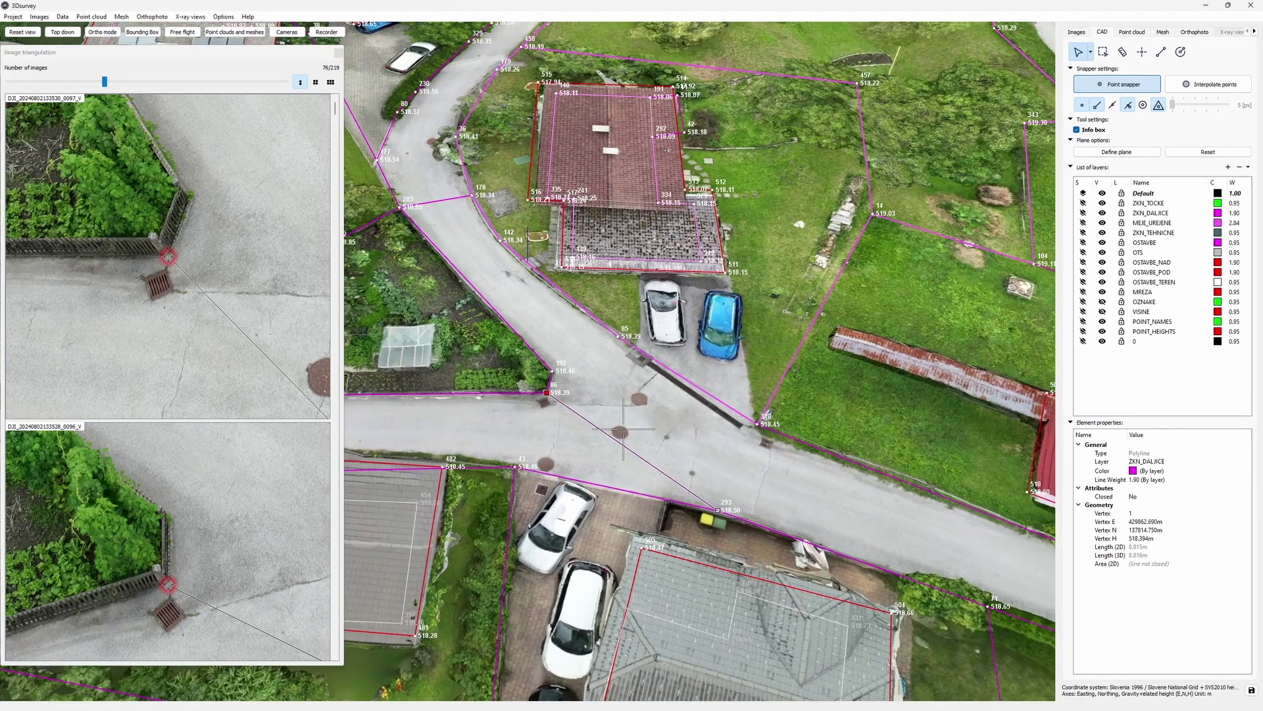
{"action": "scroll", "coordinate": [335, 247], "scroll_direction": "down", "scroll_amount": 3}
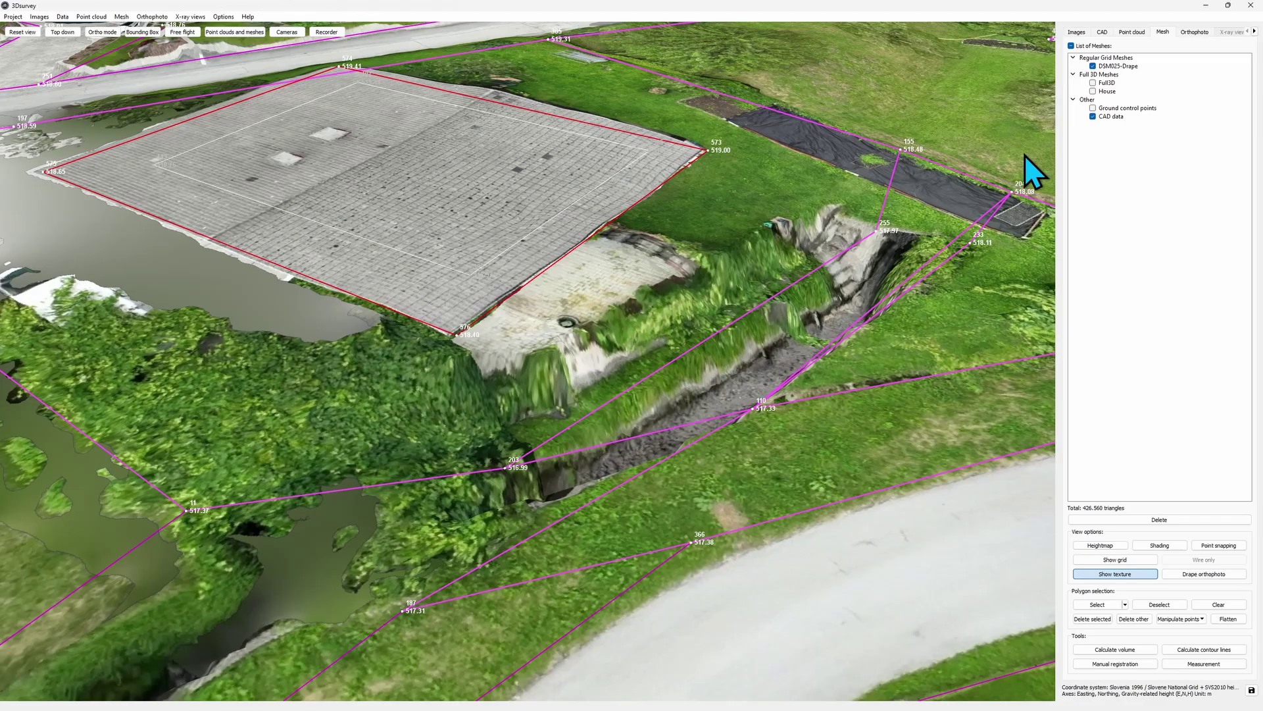
- Examine the projected cadastral lines along the ditch and beyond the edge of the mesh
{"action": "left_click_drag", "start_coordinate": [1024, 155], "coordinate": [926, 260]}
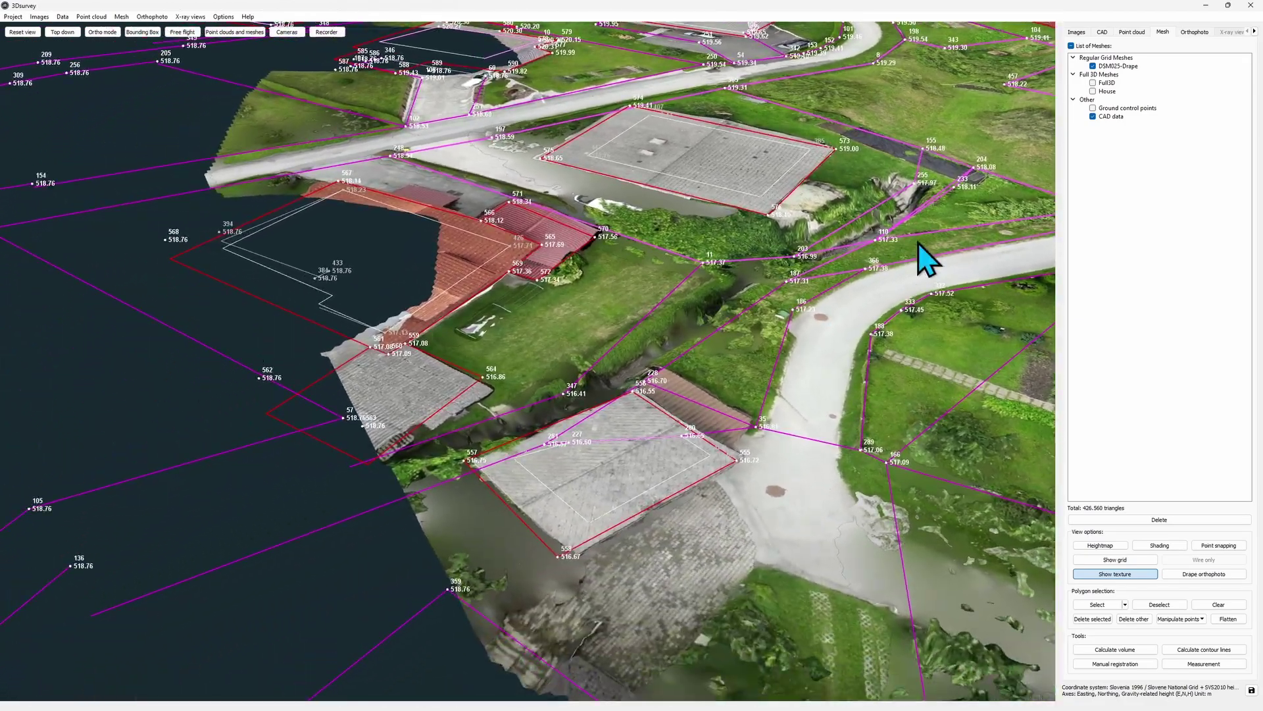
{"action": "left_click_drag", "start_coordinate": [517, 471], "coordinate": [431, 464]}
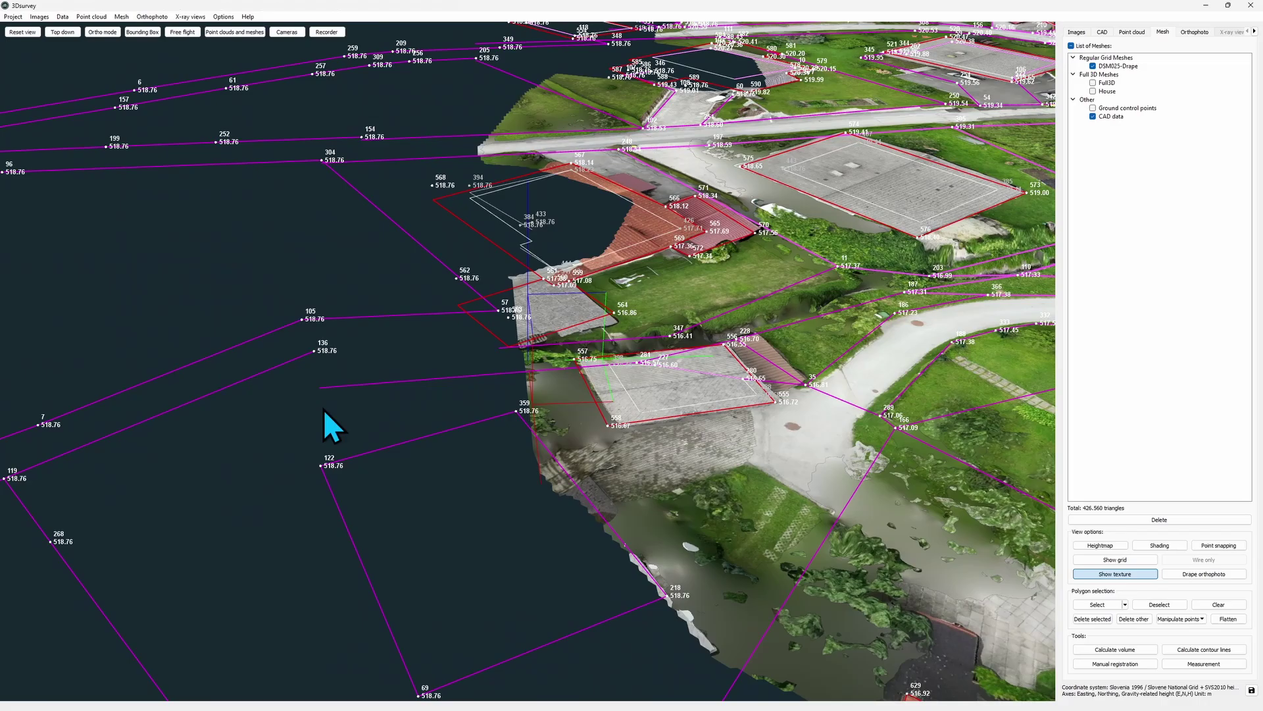
{"action": "left_click_drag", "start_coordinate": [323, 409], "coordinate": [392, 407]}
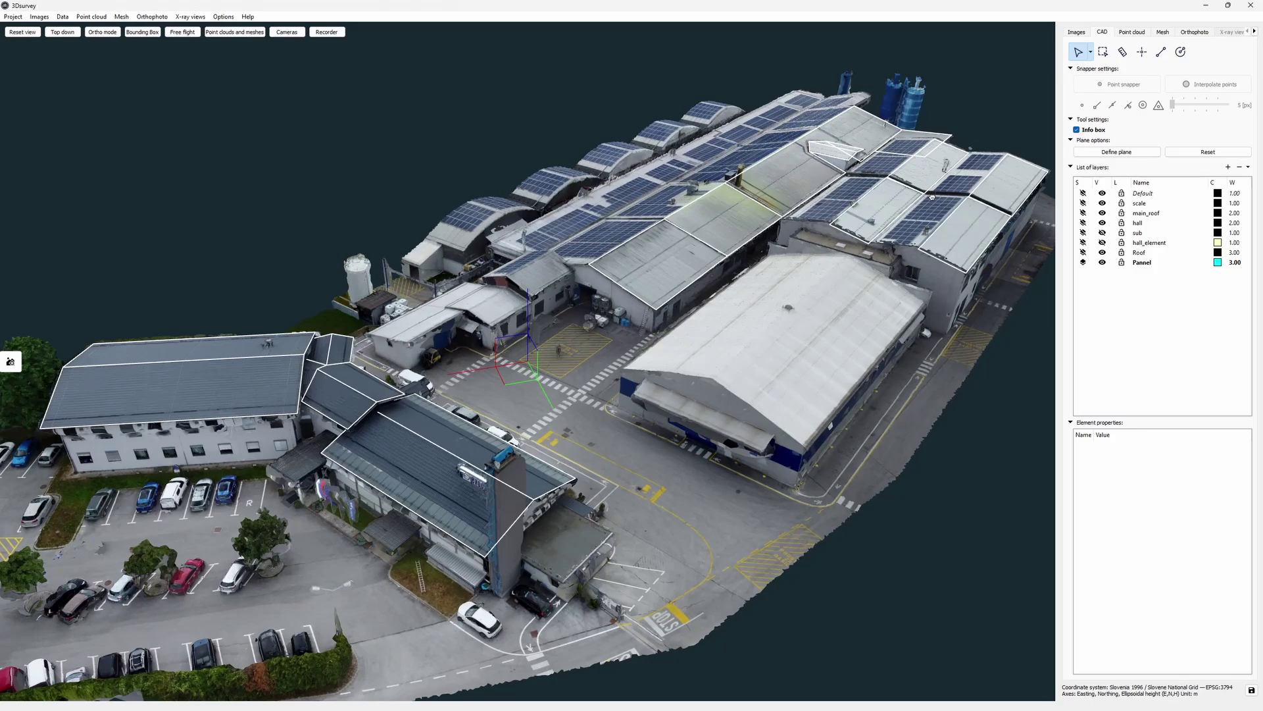
- Display the bounding box of the industrial site model and examine where the panel drawing lies relative to the roofs
{"action": "middle_click_drag", "start_coordinate": [931, 197], "coordinate": [857, 297]}
{"action": "scroll", "coordinate": [858, 298], "scroll_direction": "up", "scroll_amount": 2}
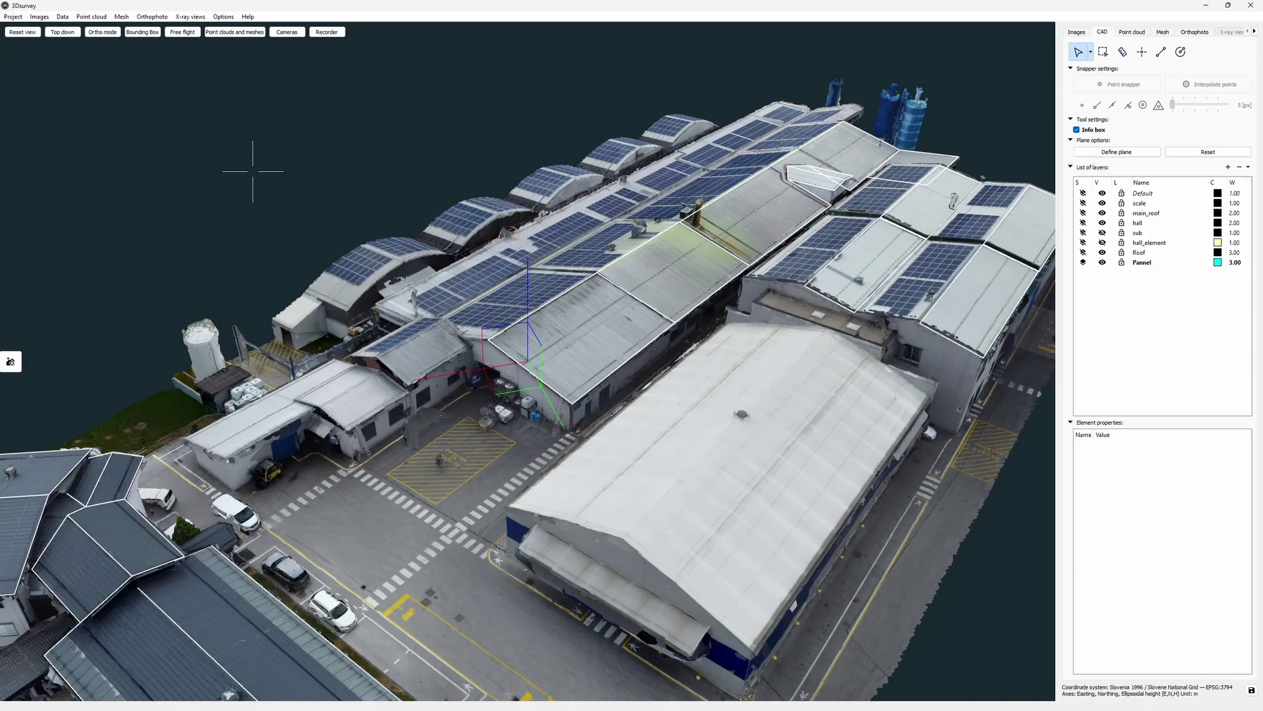
{"action": "left_click", "coordinate": [153, 34]}
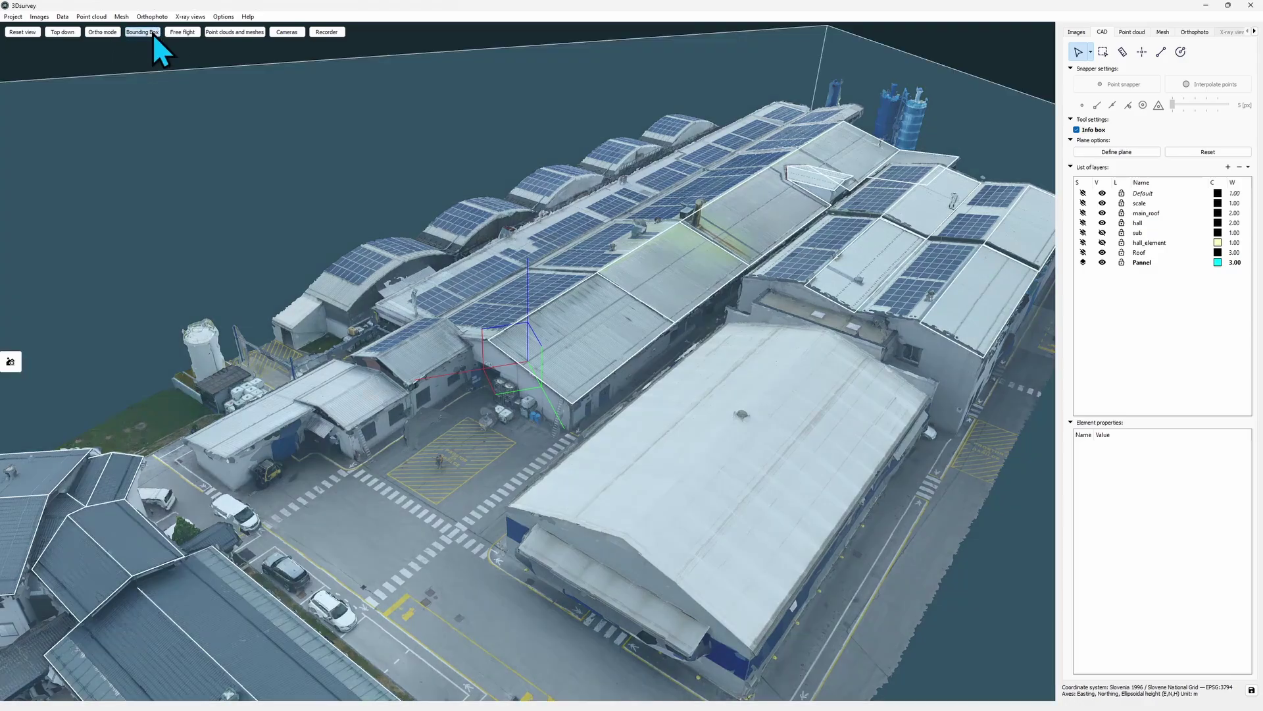
{"action": "scroll", "coordinate": [482, 246], "scroll_direction": "down", "scroll_amount": 1}
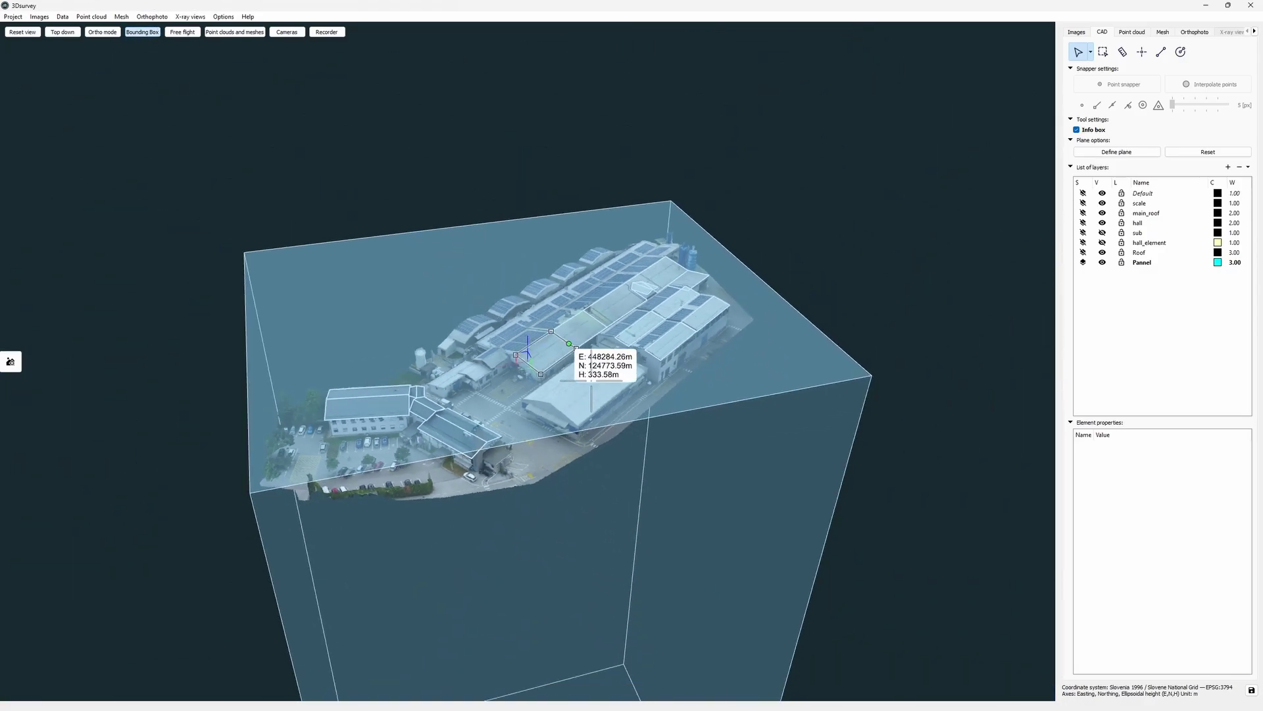
{"action": "middle_click_drag", "start_coordinate": [571, 500], "coordinate": [572, 400]}
{"action": "scroll", "coordinate": [574, 421], "scroll_direction": "down", "scroll_amount": 2}
{"action": "left_click_drag", "start_coordinate": [575, 436], "coordinate": [952, 388]}
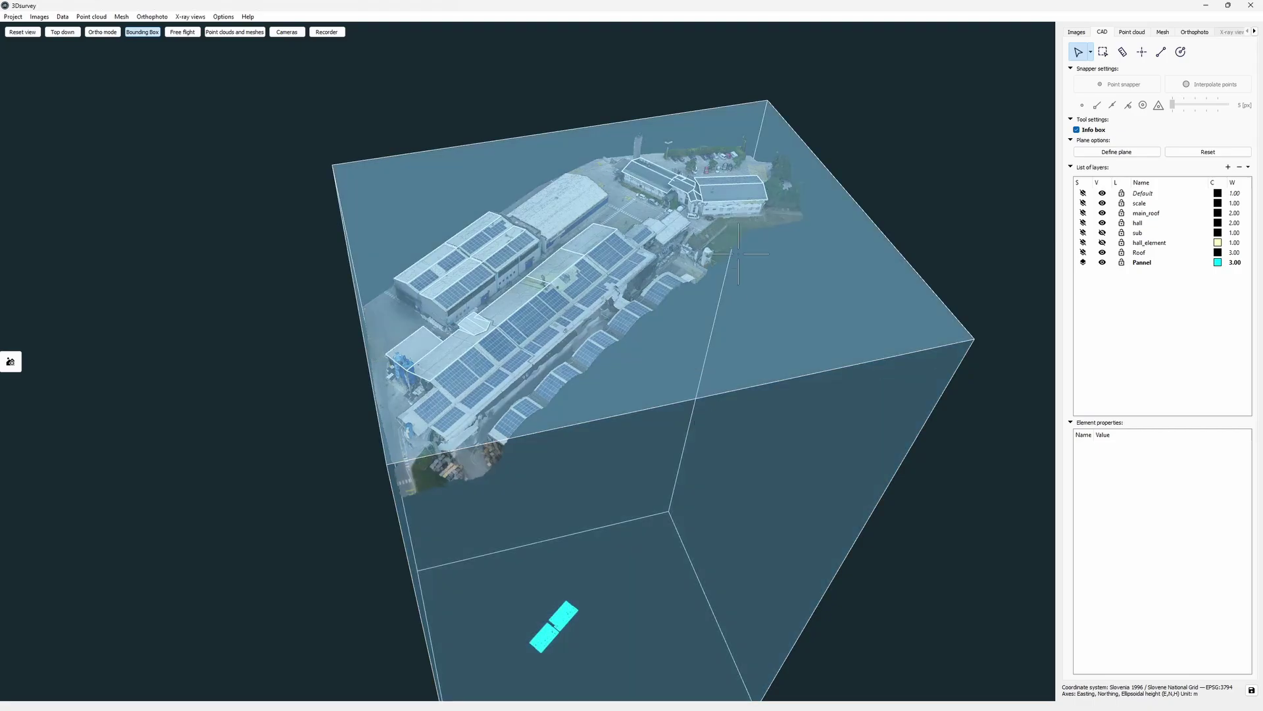
- Hide the bounding box and compare the panel drawing with the roofs in a top-down orthographic view
{"action": "left_click", "coordinate": [135, 32]}
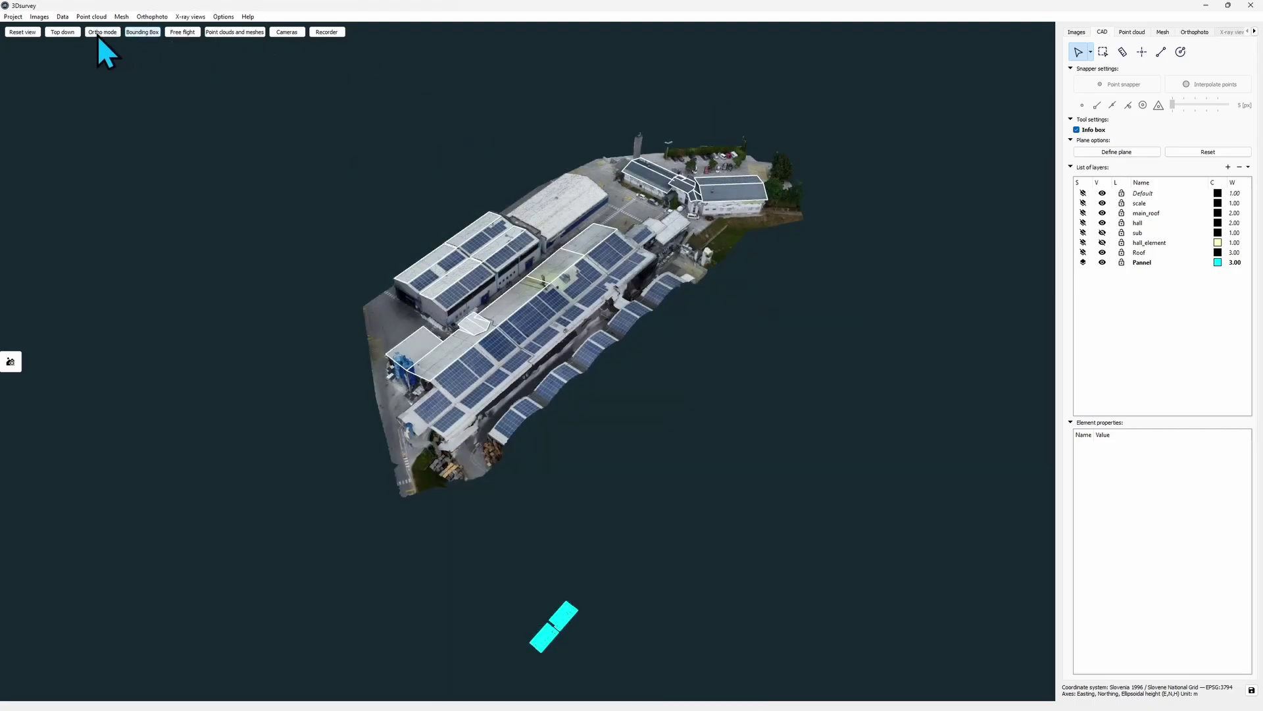
{"action": "left_click", "coordinate": [63, 32]}
{"action": "left_click", "coordinate": [102, 32]}
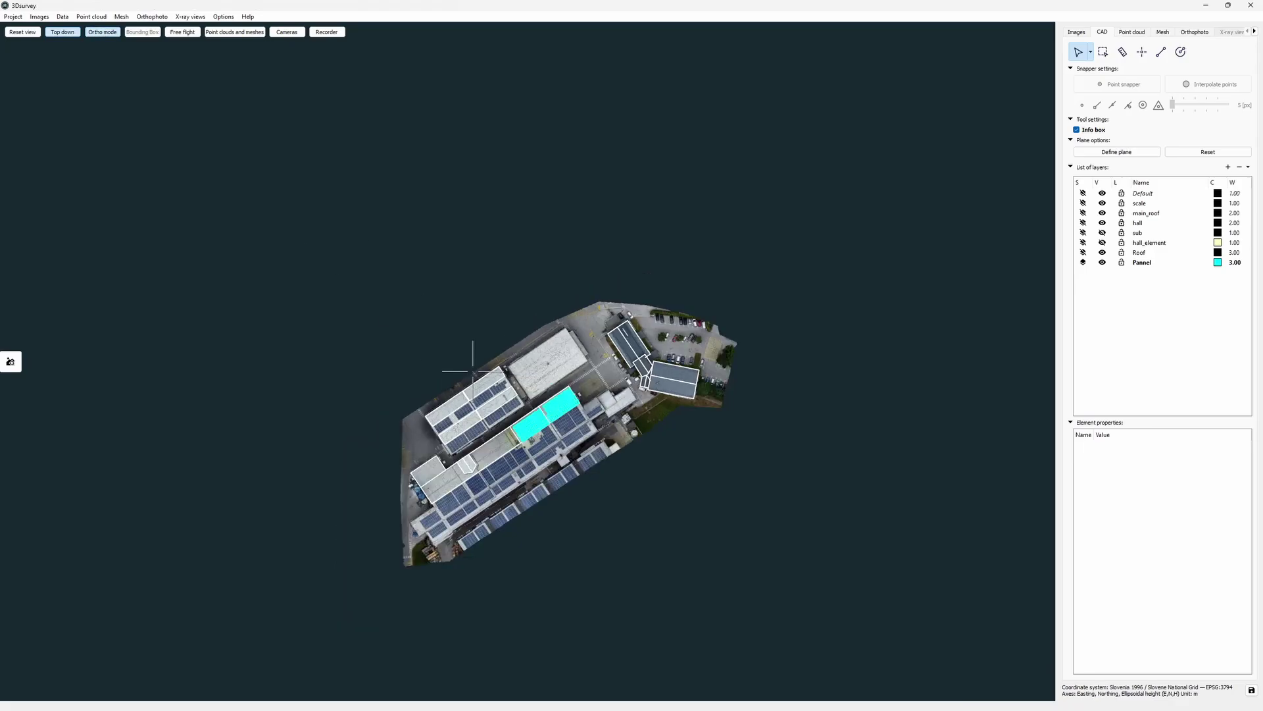
{"action": "scroll", "coordinate": [472, 370], "scroll_direction": "up", "scroll_amount": 10}
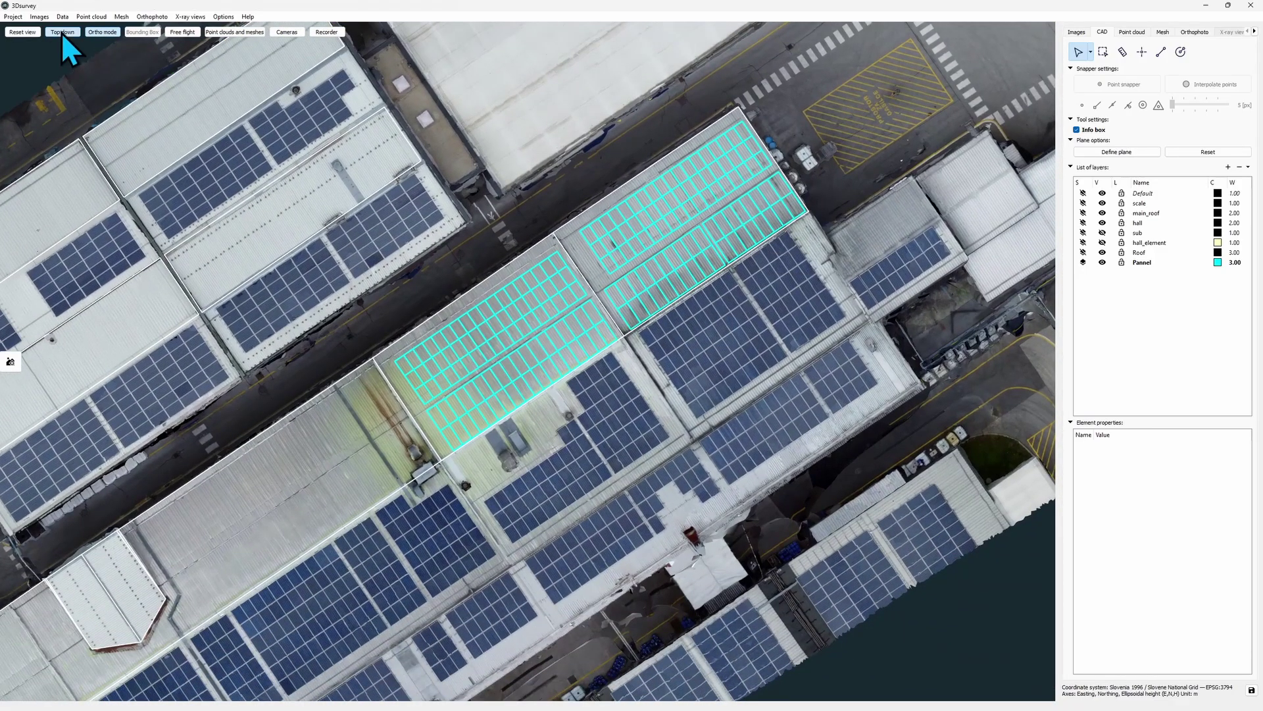
{"action": "left_click", "coordinate": [109, 33]}
{"action": "left_click_drag", "start_coordinate": [559, 310], "coordinate": [749, 336]}
- Project only the Pannel CAD layer onto the Complete mesh, using the highest point
{"action": "left_click", "coordinate": [1157, 34]}
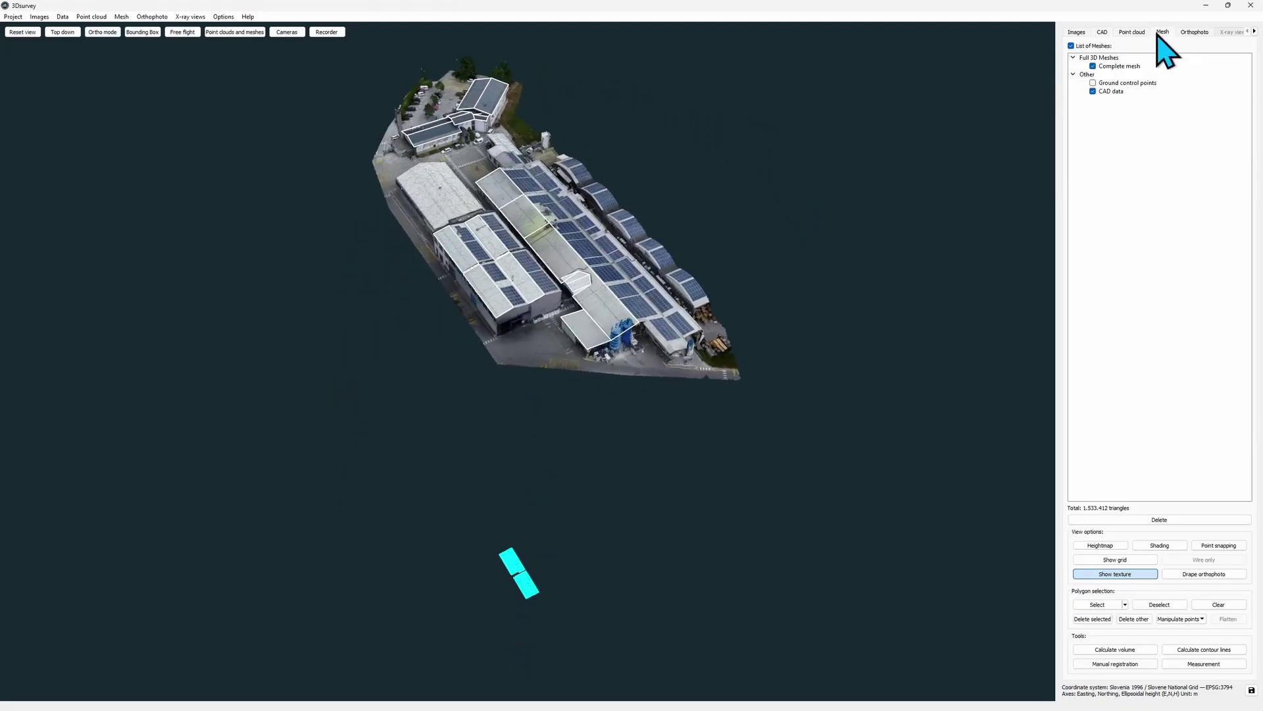
{"action": "right_click", "coordinate": [1143, 68]}
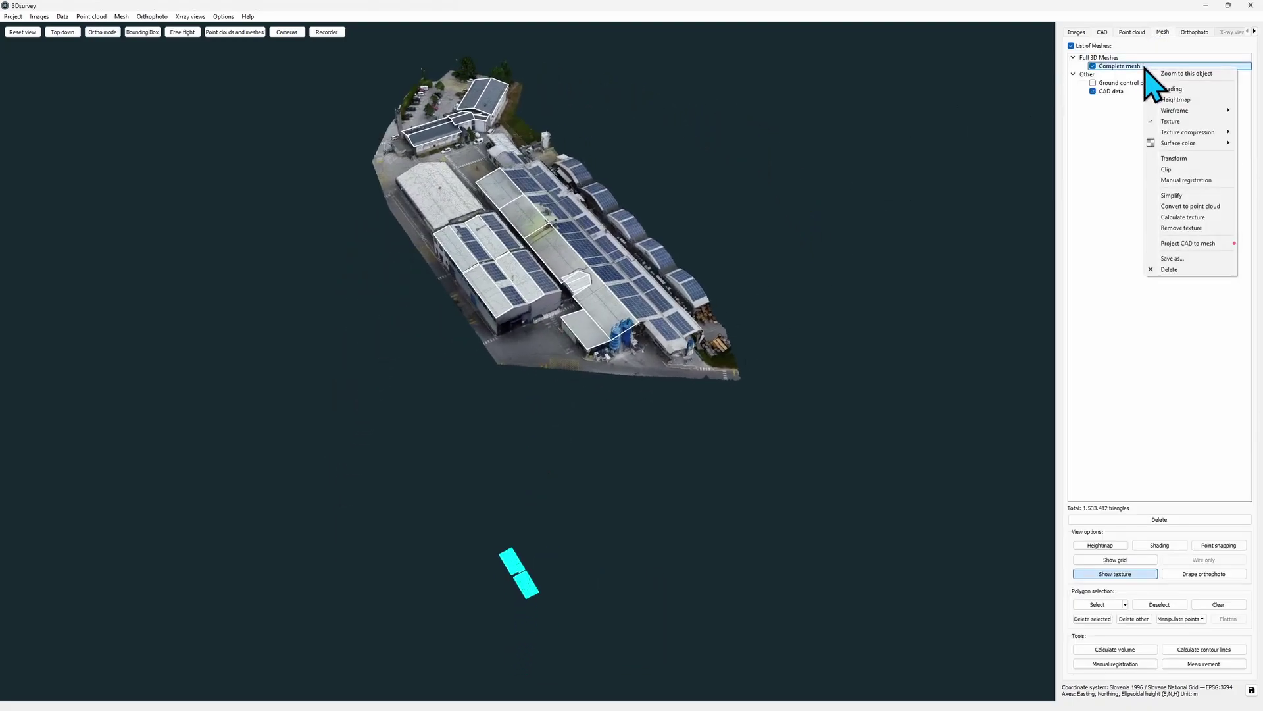
{"action": "left_click", "coordinate": [1193, 245]}
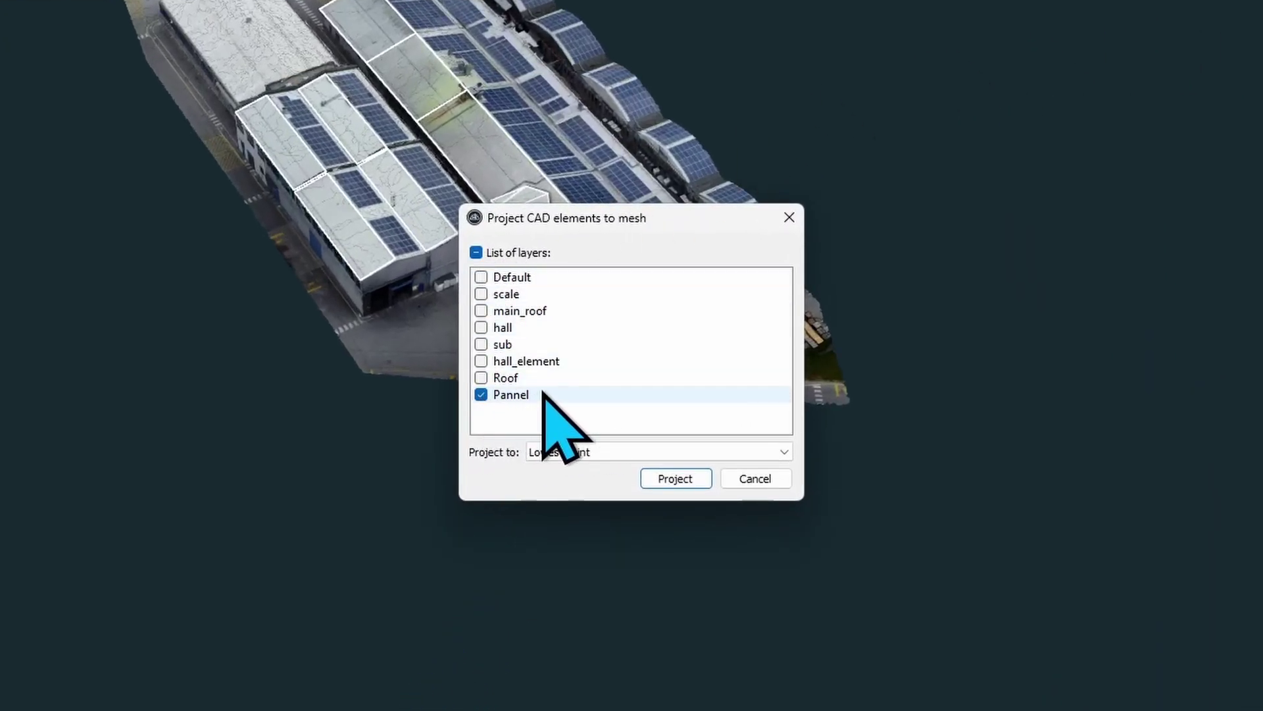
{"action": "left_click", "coordinate": [609, 454]}
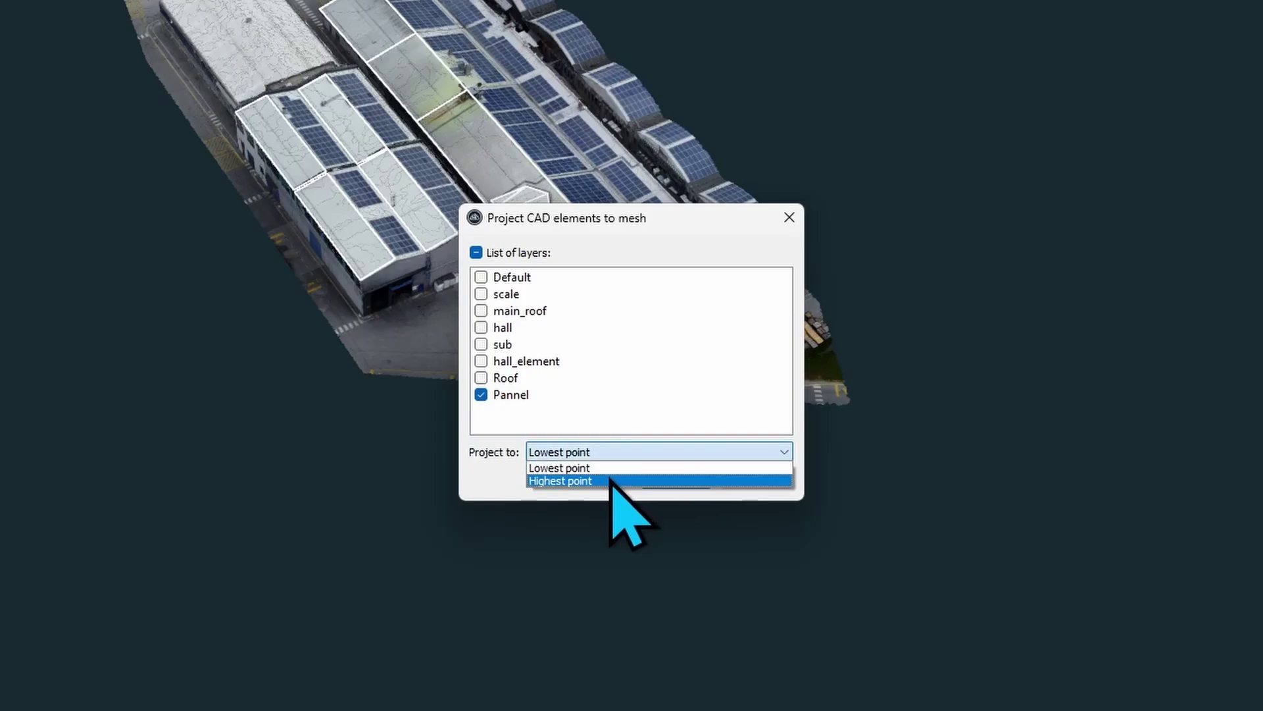
{"action": "left_click", "coordinate": [613, 481]}
{"action": "left_click", "coordinate": [675, 479]}
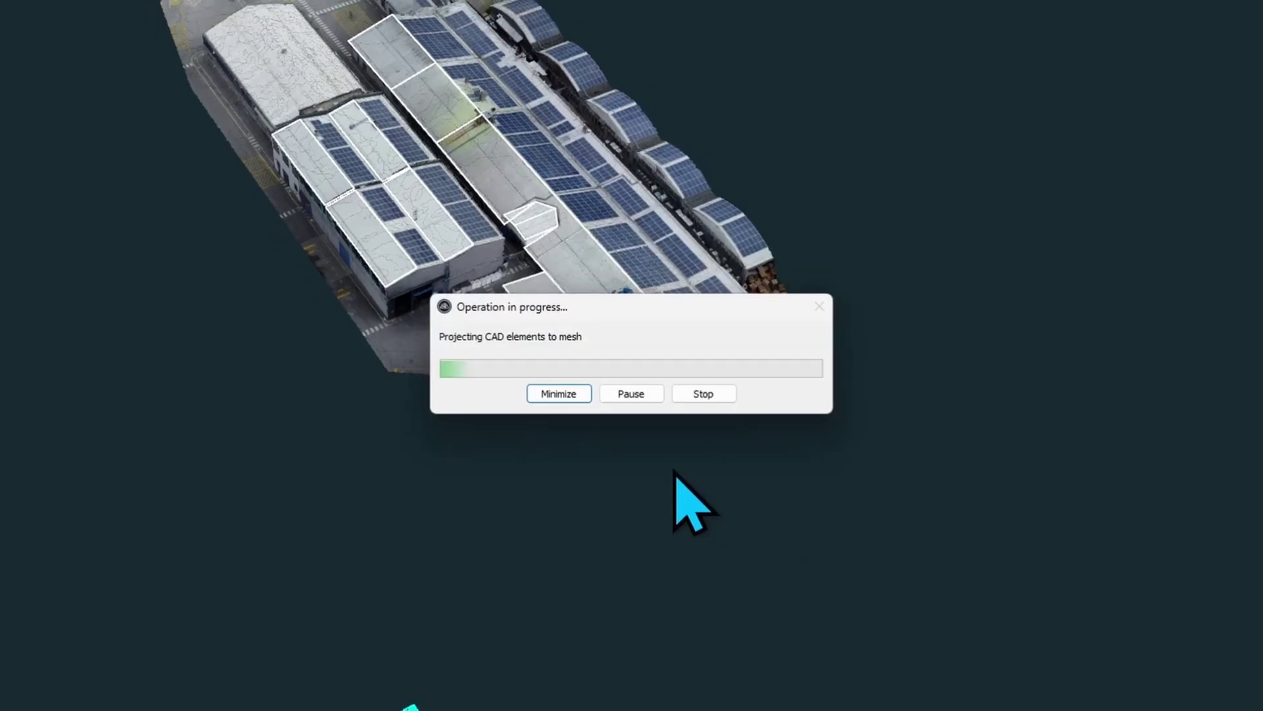
- Inspect from several angles how the projected solar panel lines sit on the hall roof
{"action": "scroll", "coordinate": [556, 191], "scroll_direction": "up", "scroll_amount": 5}
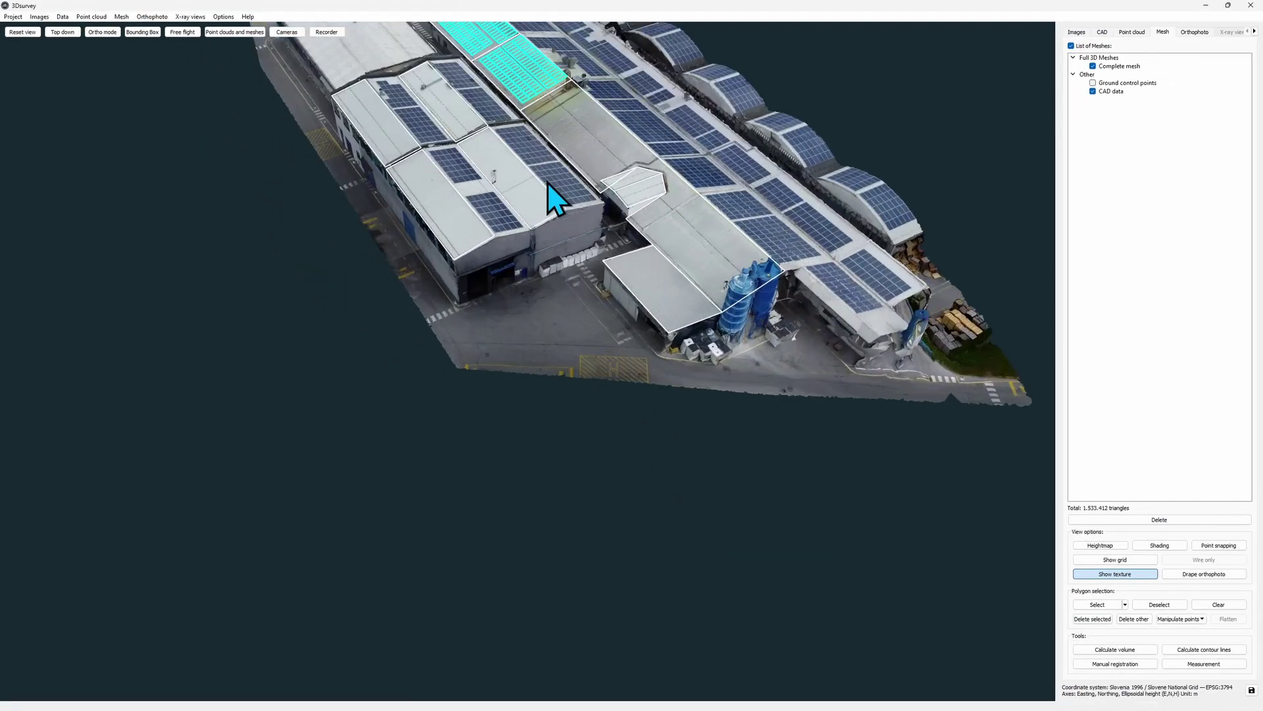
{"action": "left_click_drag", "start_coordinate": [547, 182], "coordinate": [512, 439]}
{"action": "scroll", "coordinate": [494, 238], "scroll_direction": "up", "scroll_amount": 5}
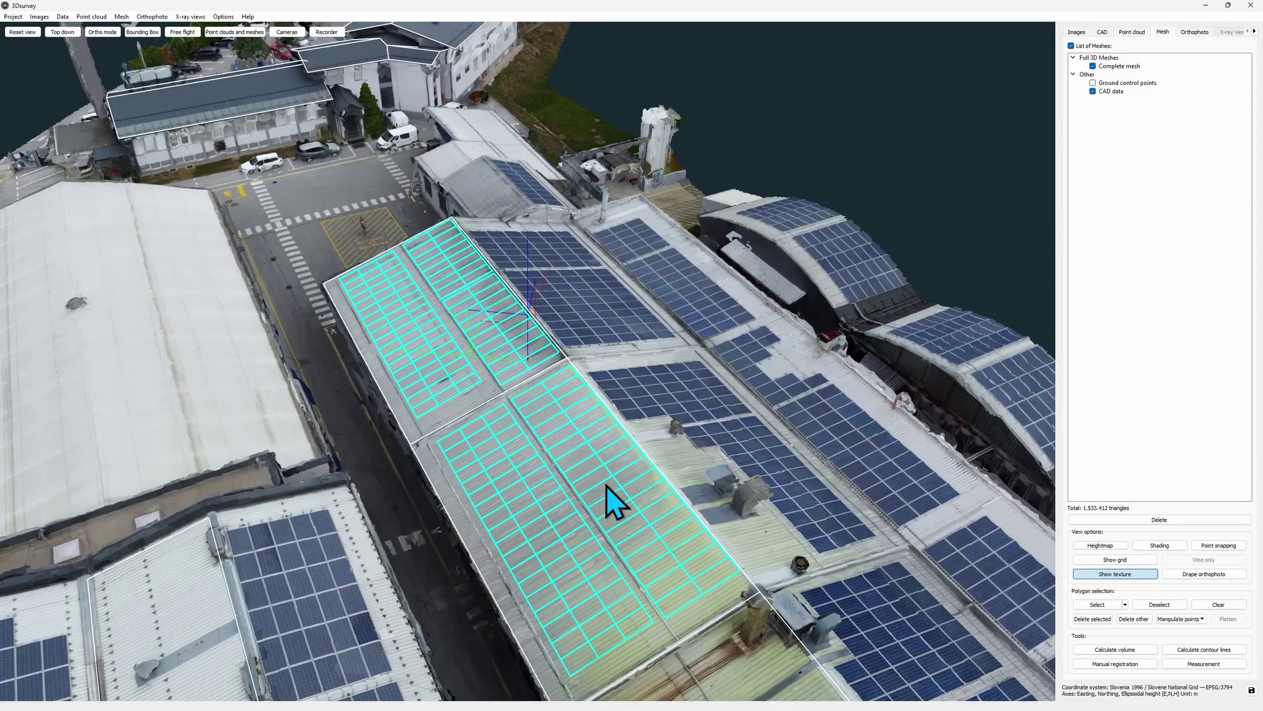
{"action": "left_click_drag", "start_coordinate": [605, 485], "coordinate": [132, 451]}
{"action": "scroll", "coordinate": [329, 451], "scroll_direction": "up", "scroll_amount": 2}
{"action": "left_click_drag", "start_coordinate": [400, 437], "coordinate": [601, 467]}
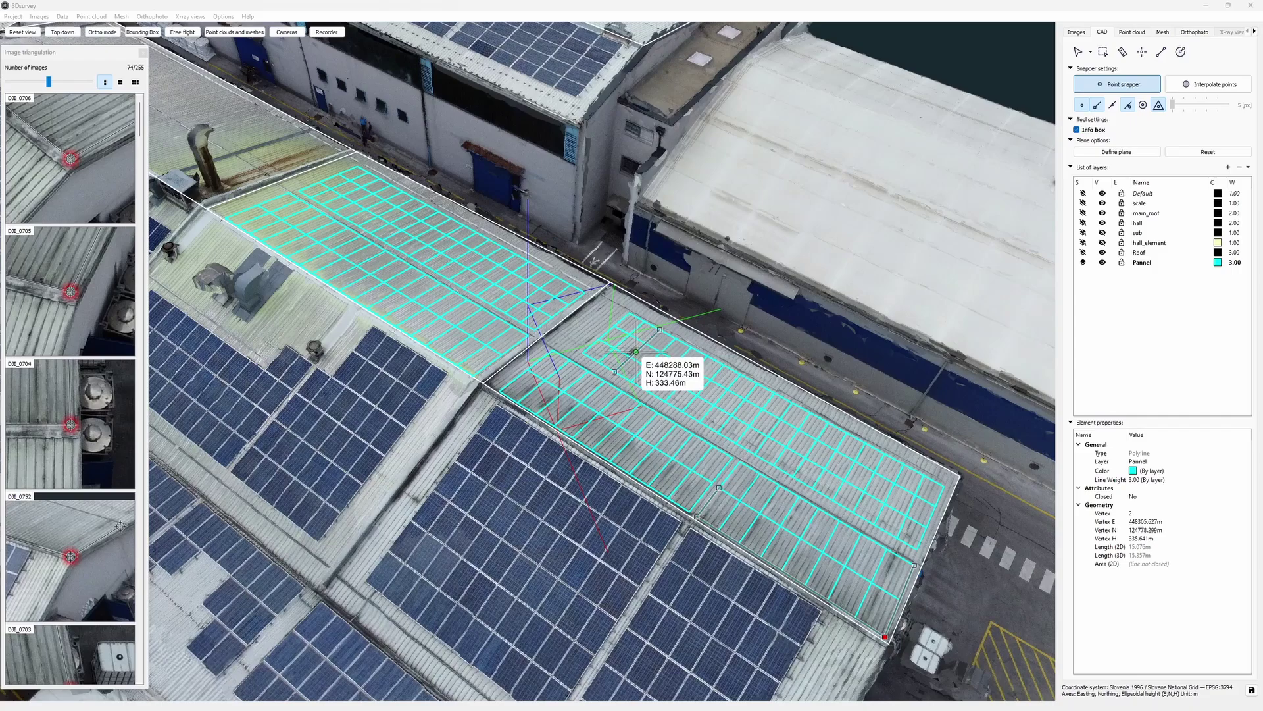
- Select a short polyline of the projected Pannel layer and check its position closely in the image triangulation photos
{"action": "left_click", "coordinate": [636, 352]}
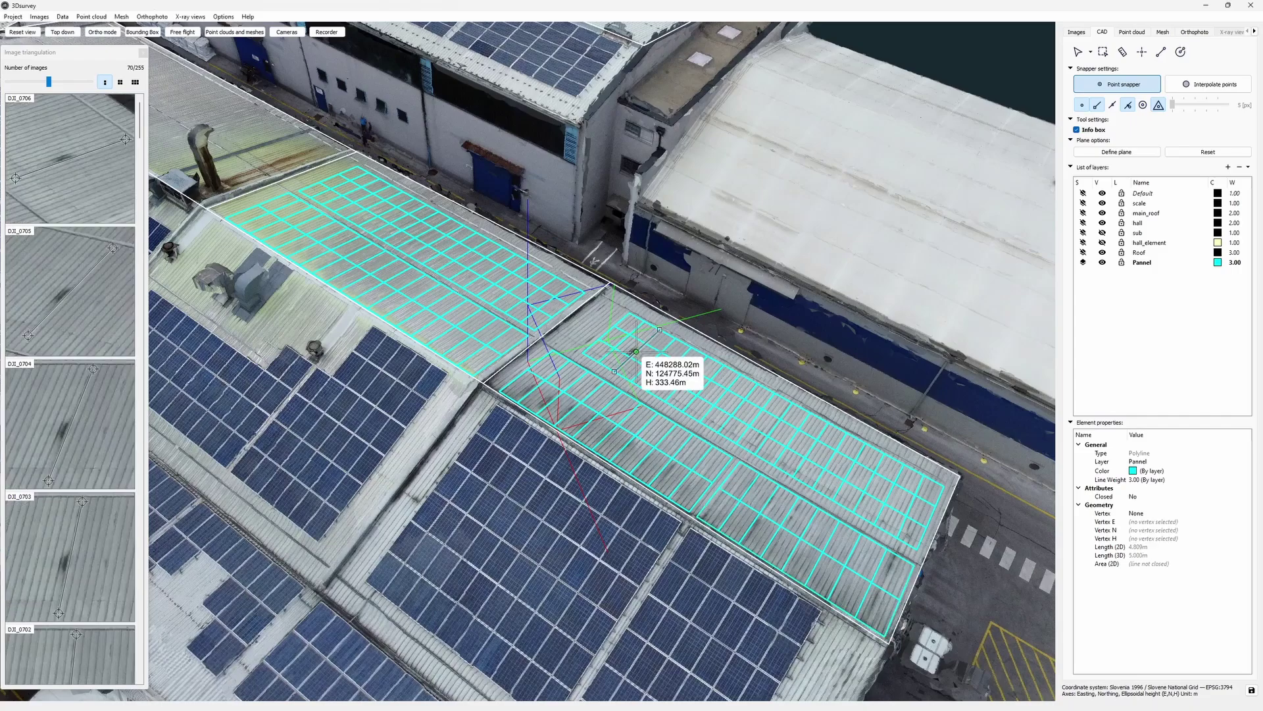
{"action": "scroll", "coordinate": [57, 442], "scroll_direction": "up", "scroll_amount": 5}
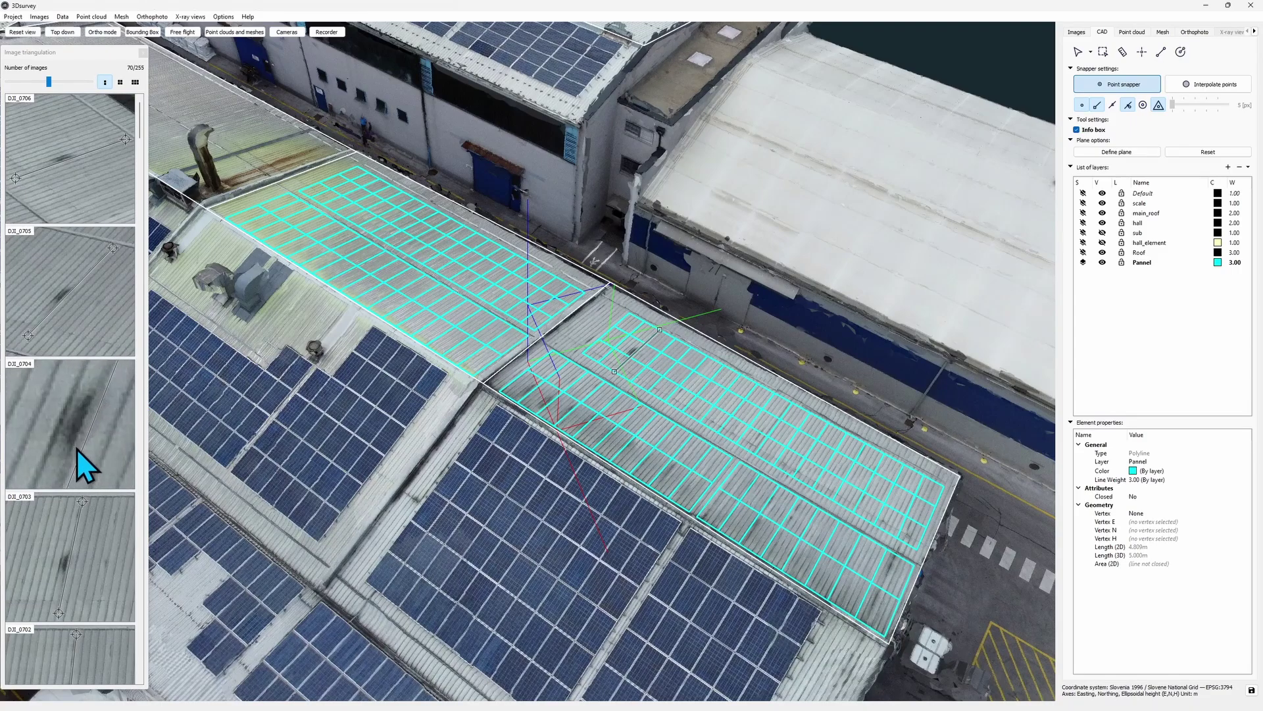
{"action": "scroll", "coordinate": [85, 453], "scroll_direction": "down", "scroll_amount": 4}
{"action": "left_click_drag", "start_coordinate": [94, 470], "coordinate": [93, 466]}
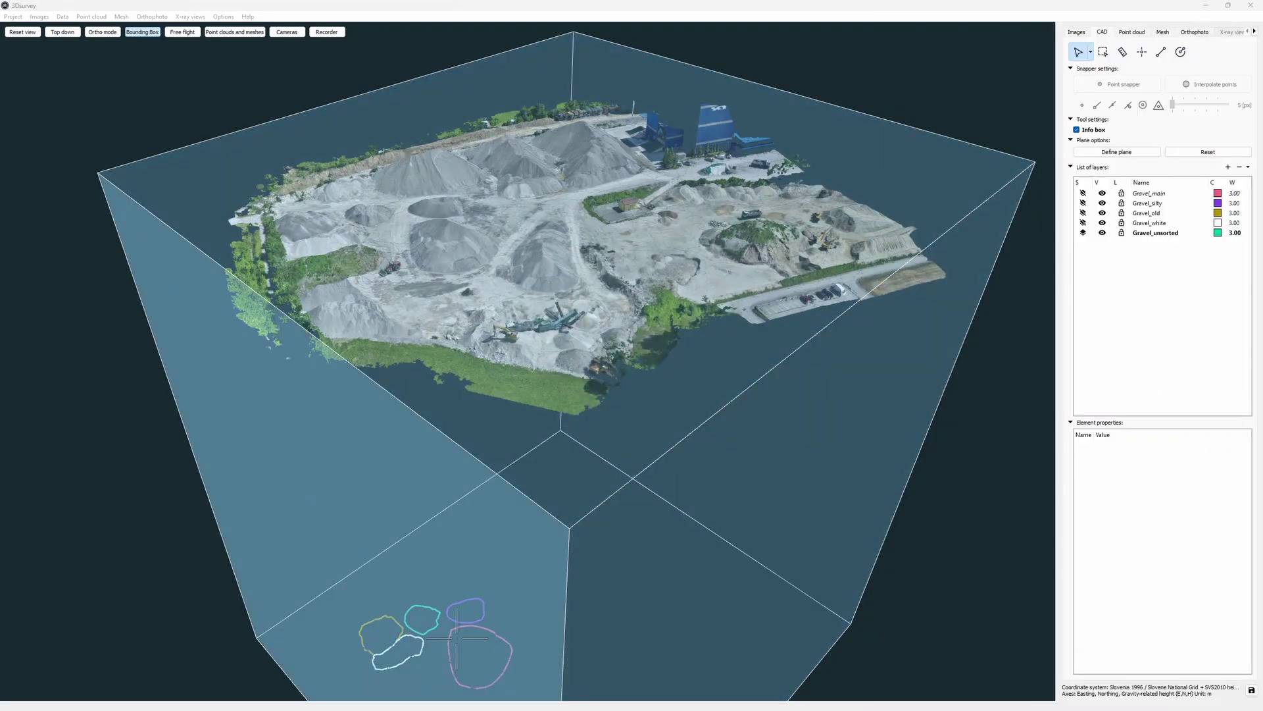
- Examine where the gravel stockpile outlines lie relative to the gravel site mesh within the bounding box
{"action": "left_click", "coordinate": [399, 624]}
{"action": "left_click", "coordinate": [479, 277]}
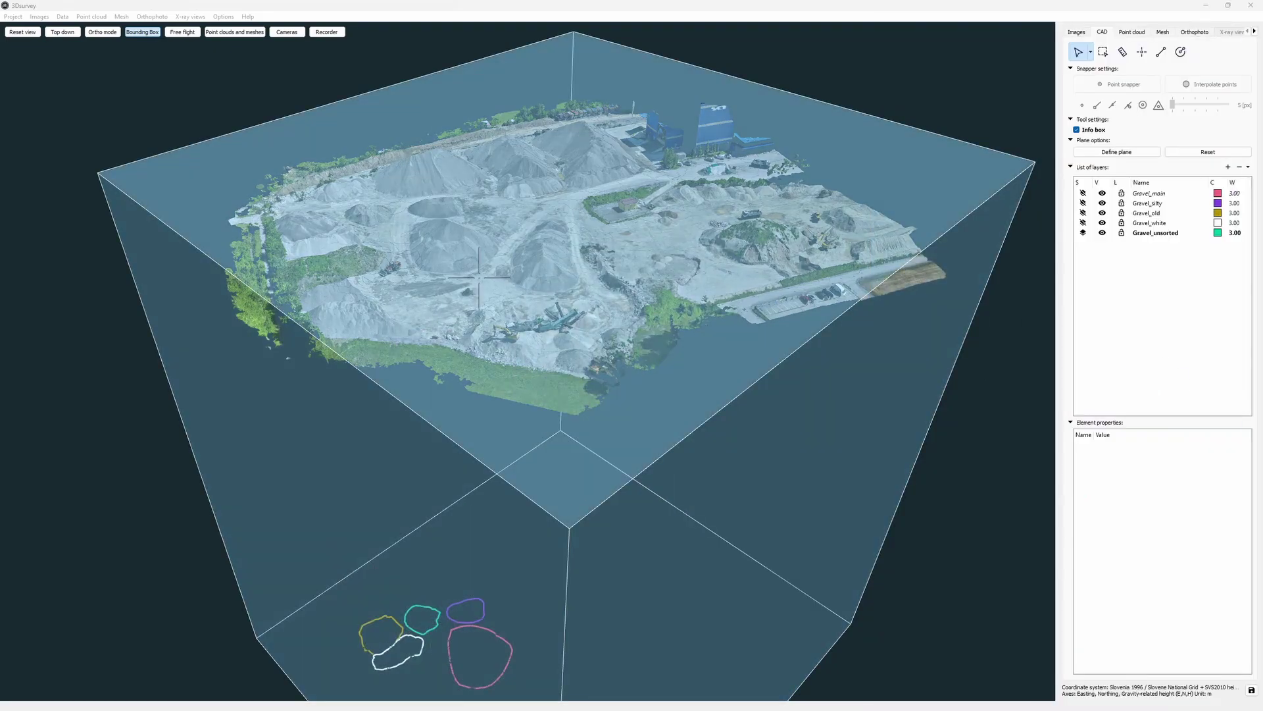
{"action": "mouse_move", "coordinate": [610, 229]}
{"action": "left_mouse_down"}
{"action": "mouse_move", "coordinate": [585, 258]}
{"action": "mouse_move", "coordinate": [559, 258]}
{"action": "mouse_move", "coordinate": [543, 239]}
{"action": "mouse_move", "coordinate": [564, 256]}
{"action": "mouse_move", "coordinate": [611, 243]}
{"action": "left_mouse_up"}
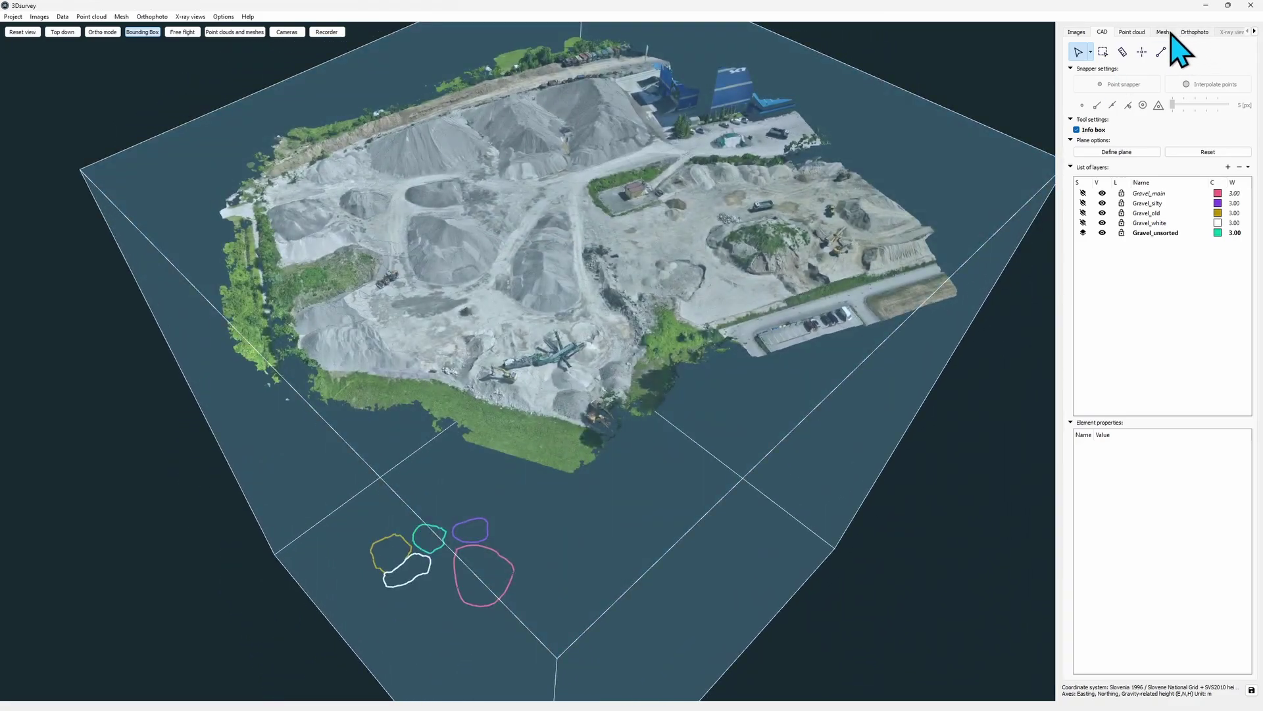
- Project all gravel CAD layers onto the gravel site mesh using the lowest point, and hide the bounding box
{"action": "left_click", "coordinate": [1163, 32]}
{"action": "right_click", "coordinate": [1163, 66]}
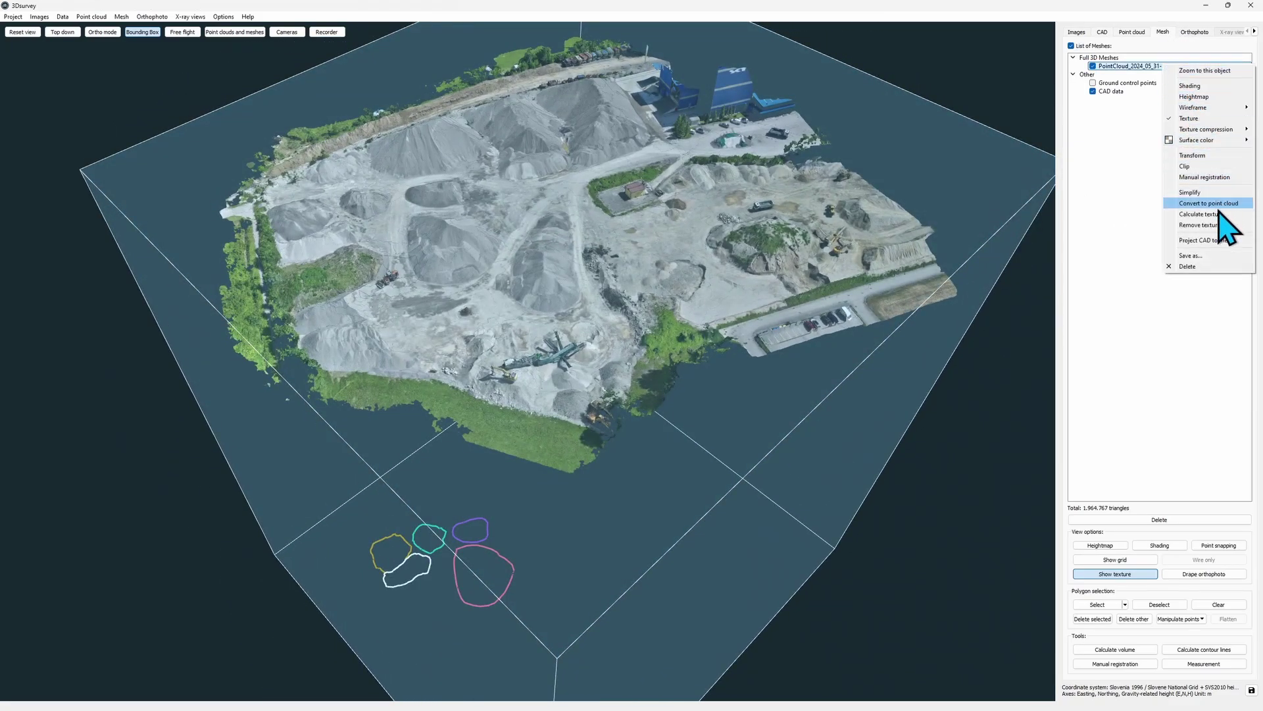
{"action": "left_click", "coordinate": [1220, 243]}
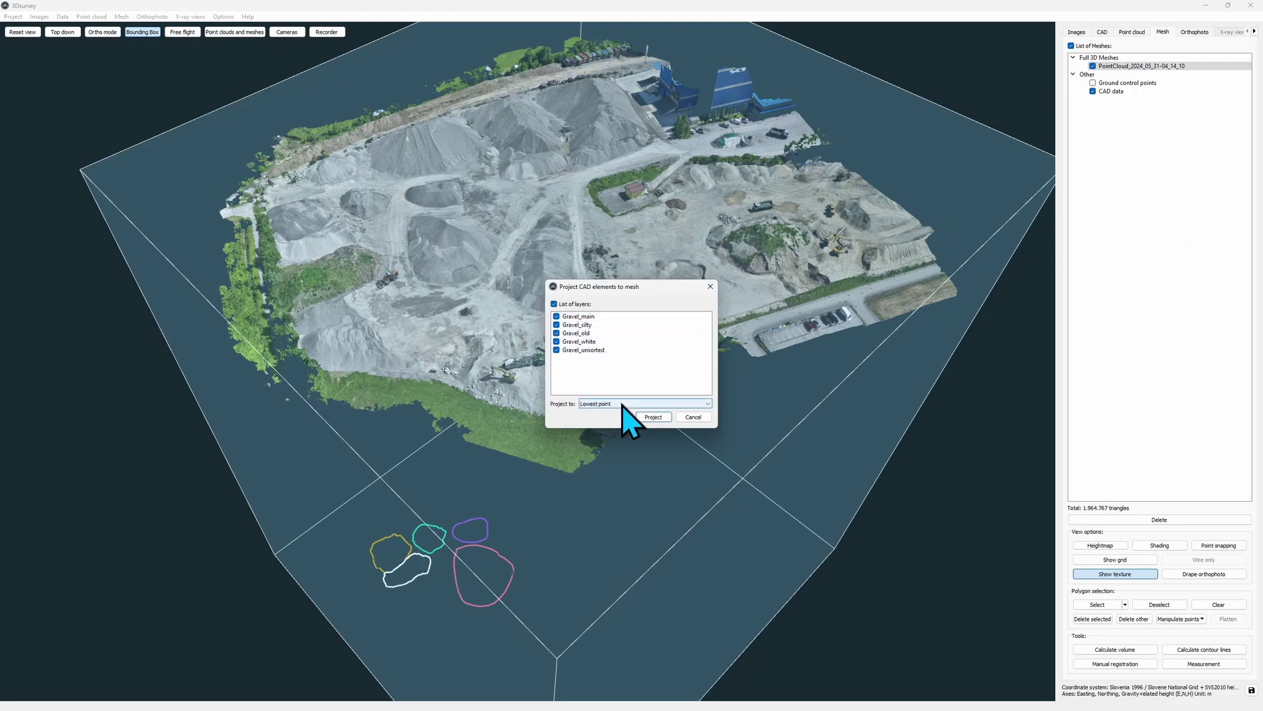
{"action": "left_click", "coordinate": [653, 417]}
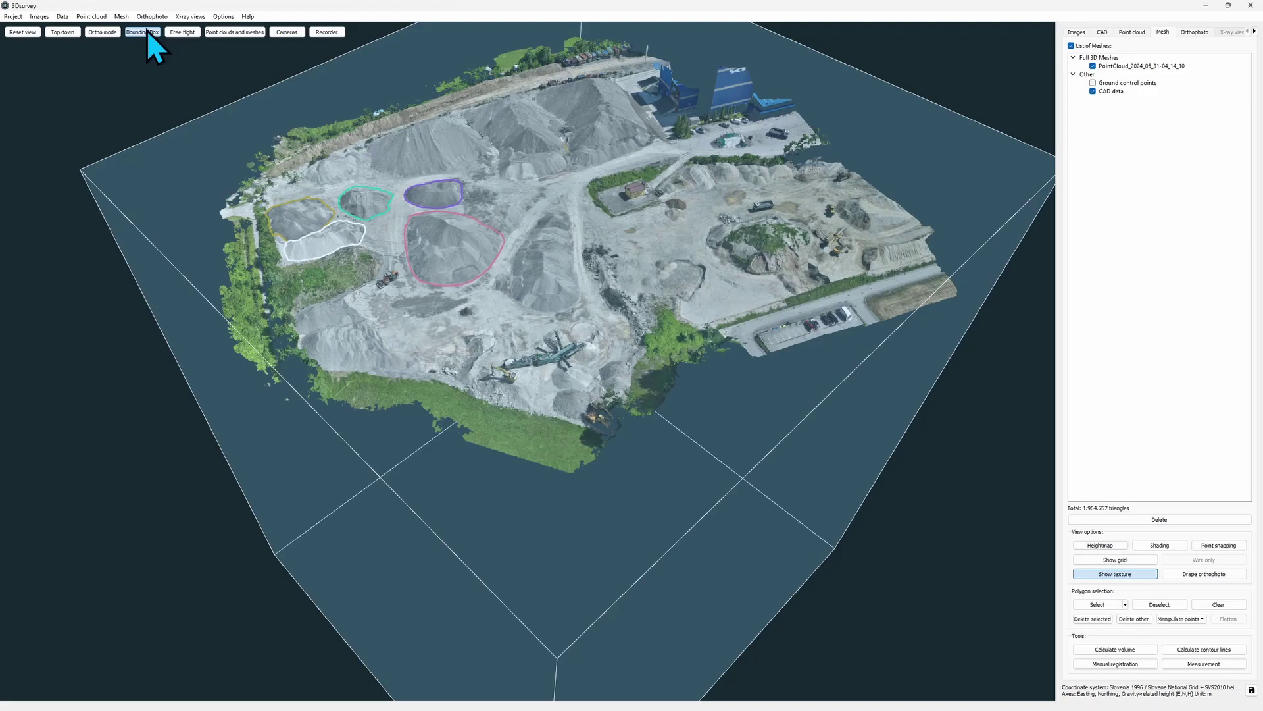
{"action": "left_click", "coordinate": [143, 32]}
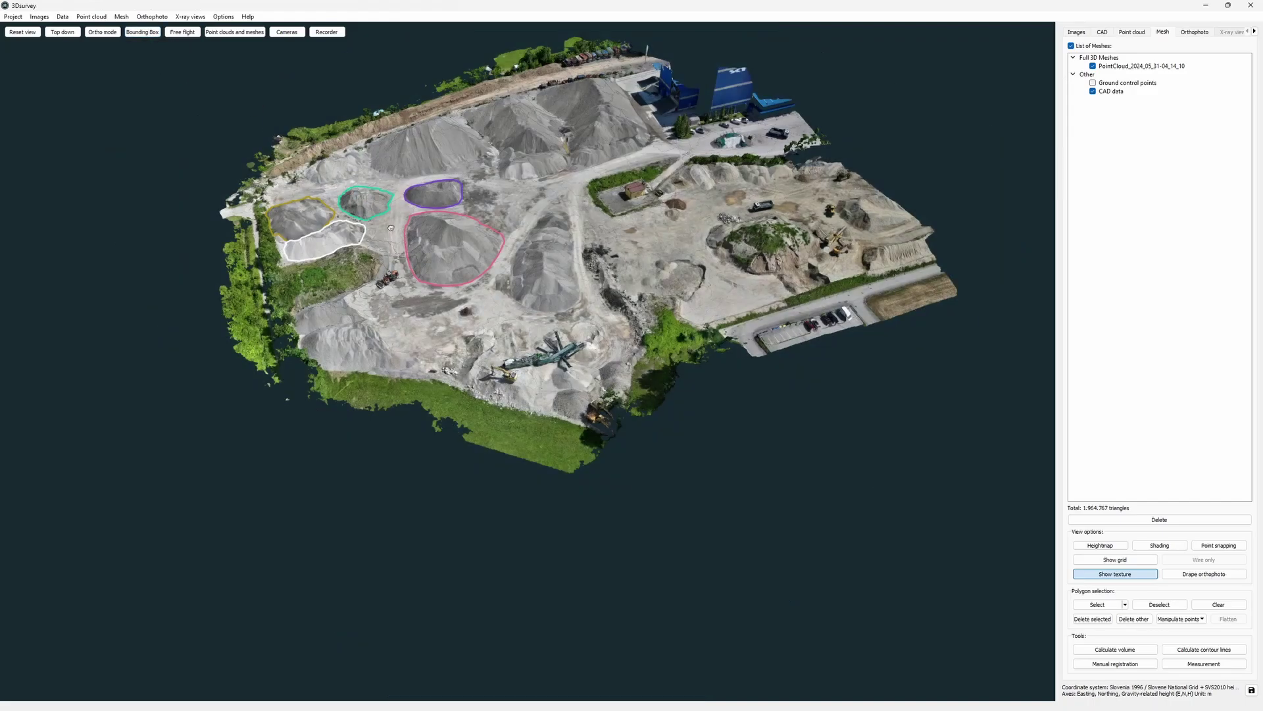
- Reshape the Gravel_silty outline by moving its corner vertices outward around the small mounds at the pile's foot
{"action": "left_click_drag", "start_coordinate": [390, 228], "coordinate": [525, 353]}
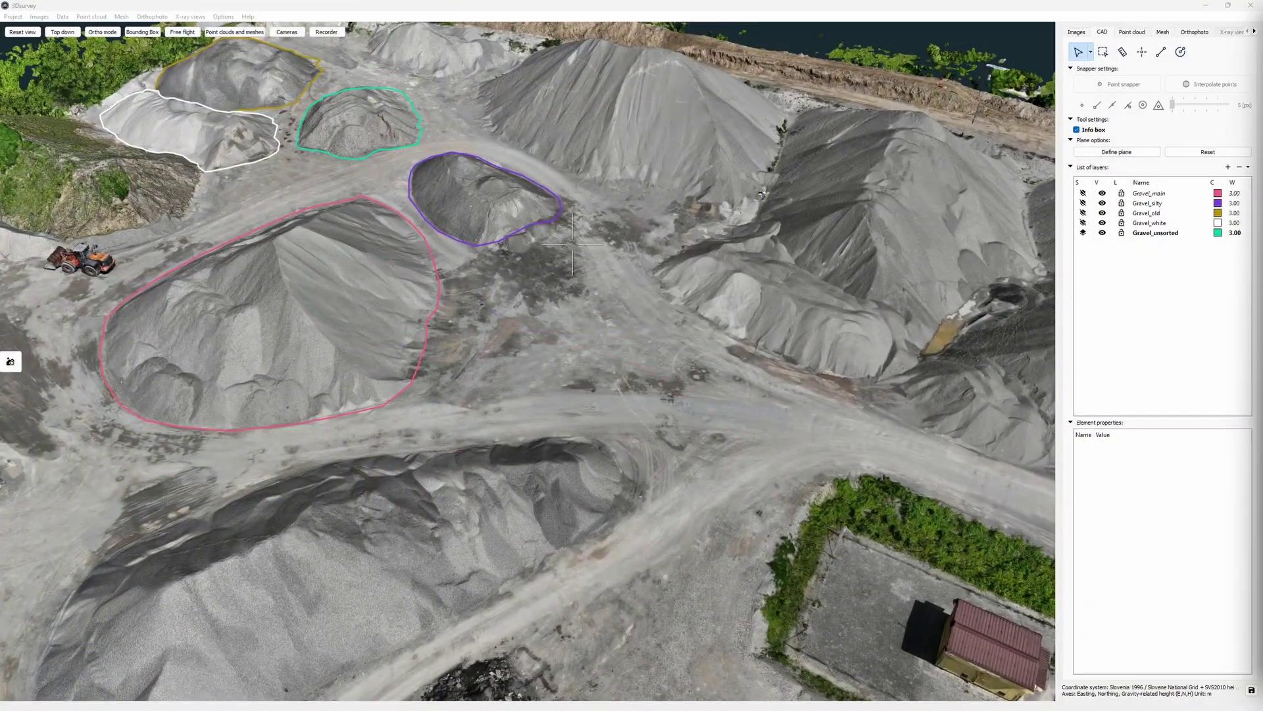
{"action": "scroll", "coordinate": [551, 231], "scroll_direction": "up", "scroll_amount": 8}
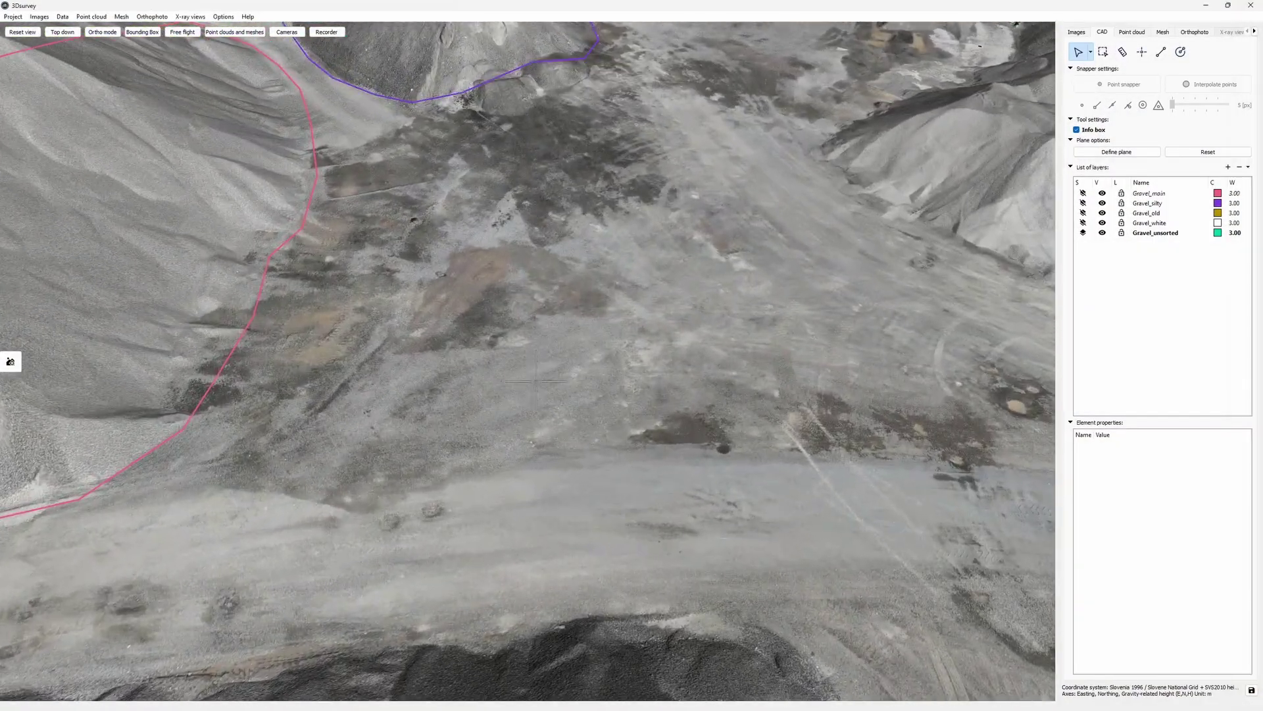
{"action": "left_click_drag", "start_coordinate": [546, 74], "coordinate": [559, 402]}
{"action": "left_click", "coordinate": [499, 342]}
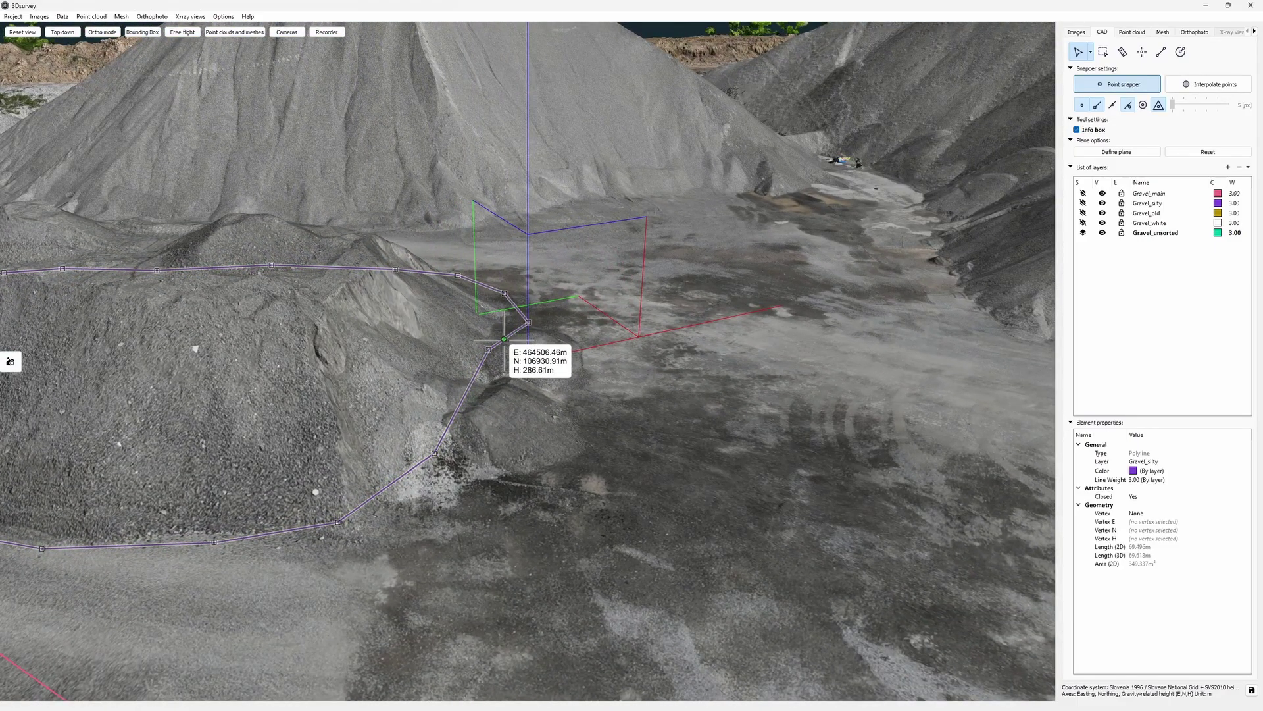
{"action": "left_click_drag", "start_coordinate": [489, 350], "coordinate": [592, 343]}
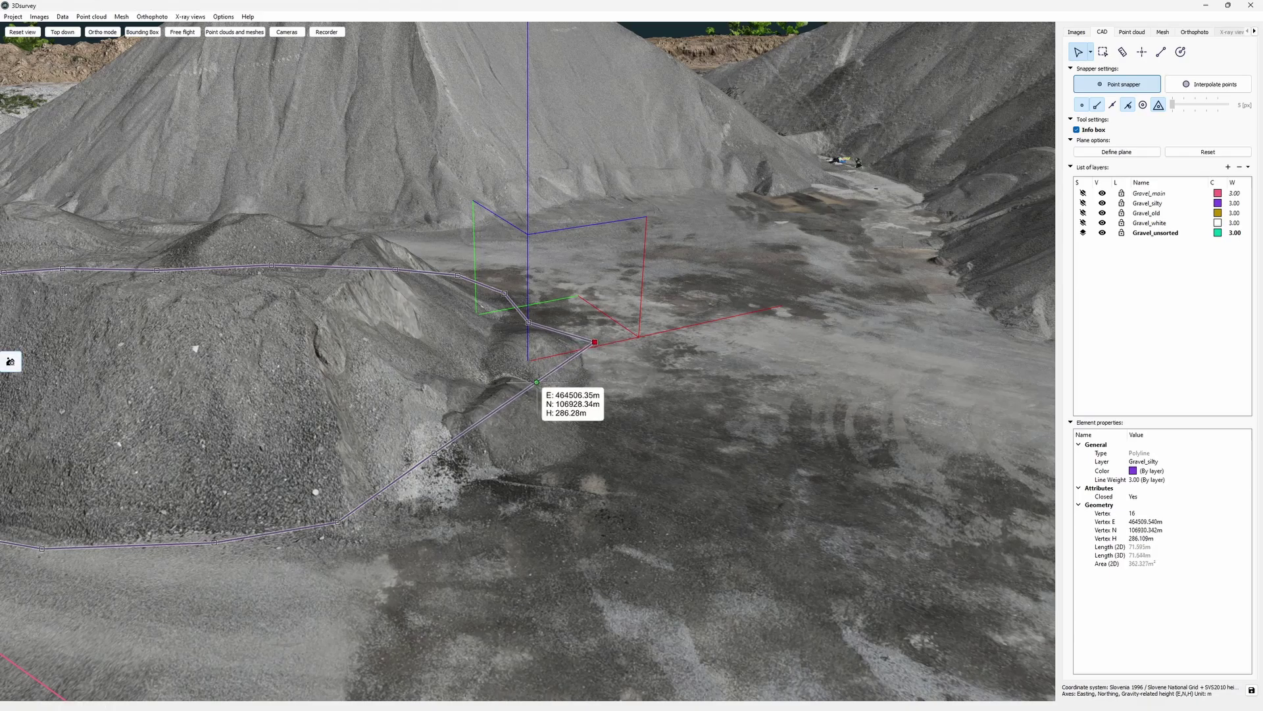
{"action": "scroll", "coordinate": [537, 382], "scroll_direction": "up", "scroll_amount": 3}
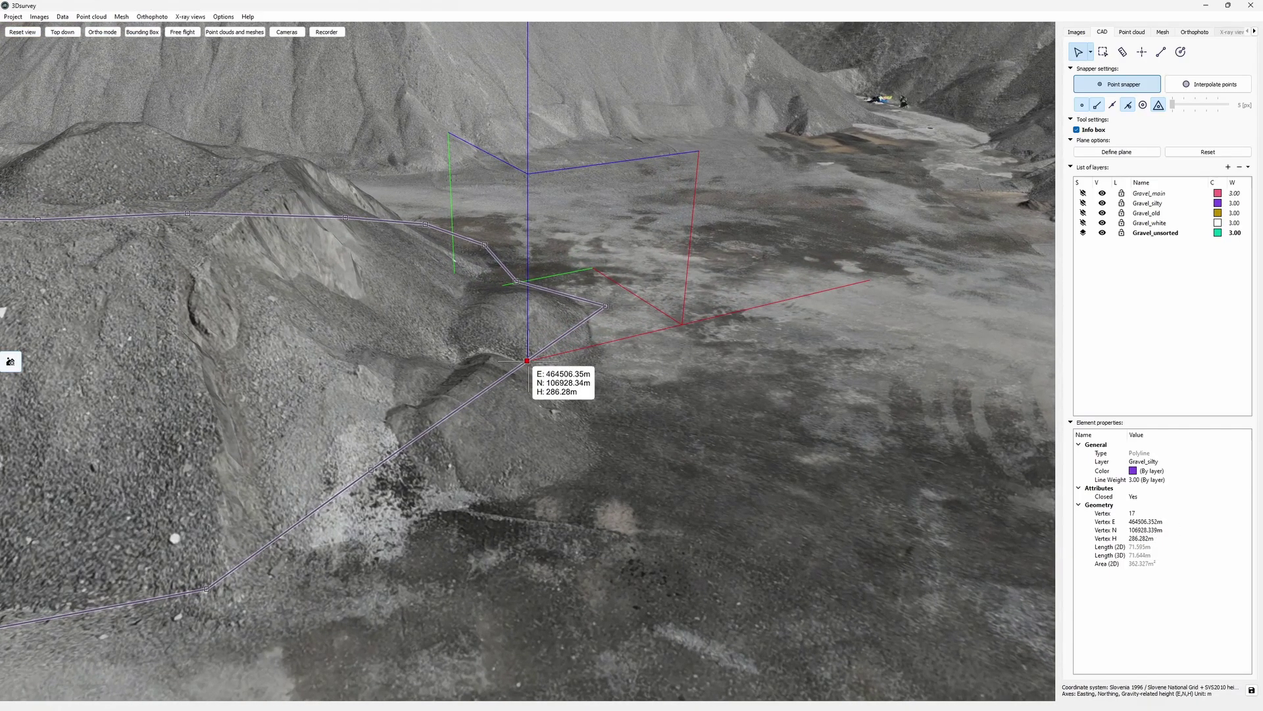
{"action": "left_click_drag", "start_coordinate": [527, 360], "coordinate": [619, 456]}
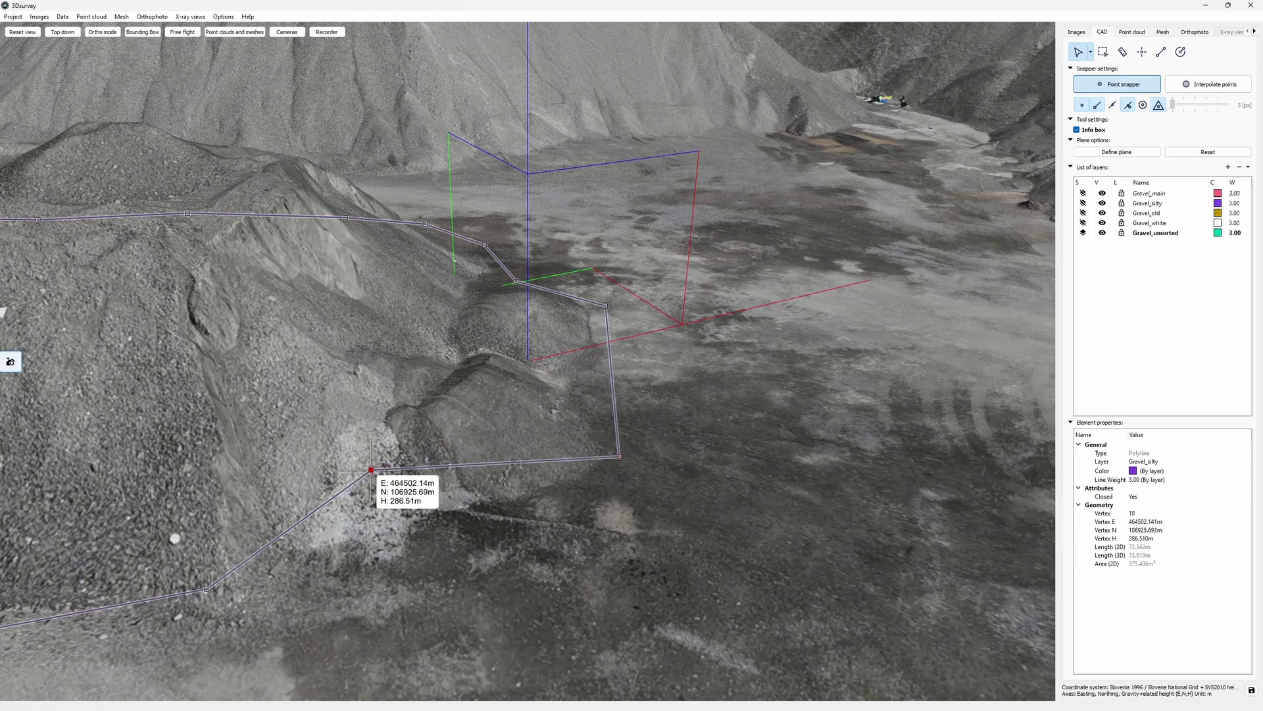